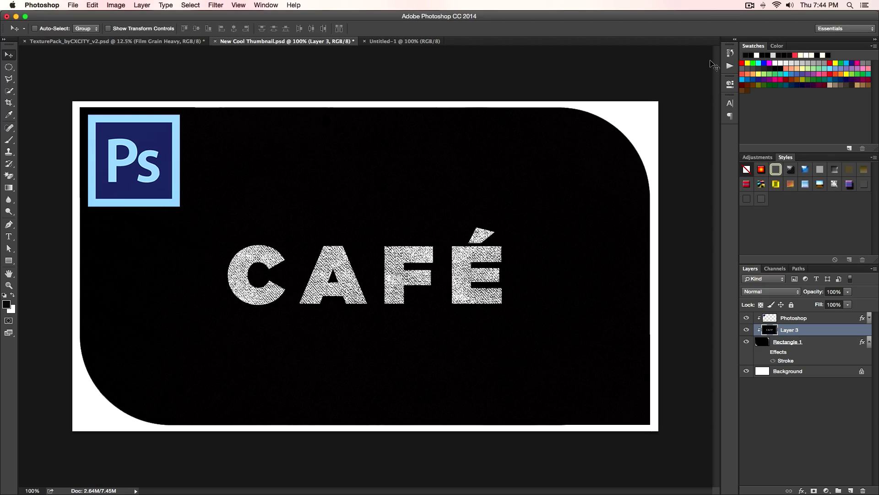
# Zoom out and back in on the CAFÉ thumbnail, then switch to the blank Untitled-1 document.
pyautogui.press('super+minus')
pyautogui.press('super+minus')
pyautogui.press('super+minus')
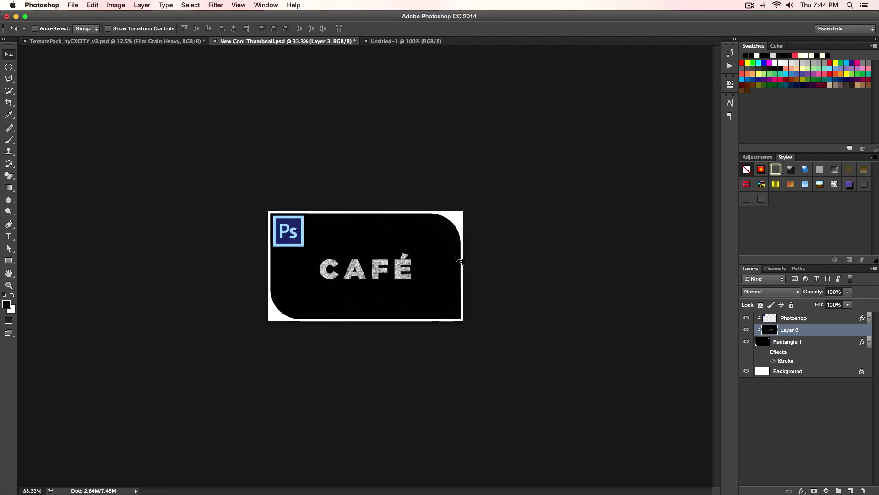
pyautogui.press('super+equal')
pyautogui.press('super+equal')
pyautogui.press('super+equal')
pyautogui.press('super+equal')
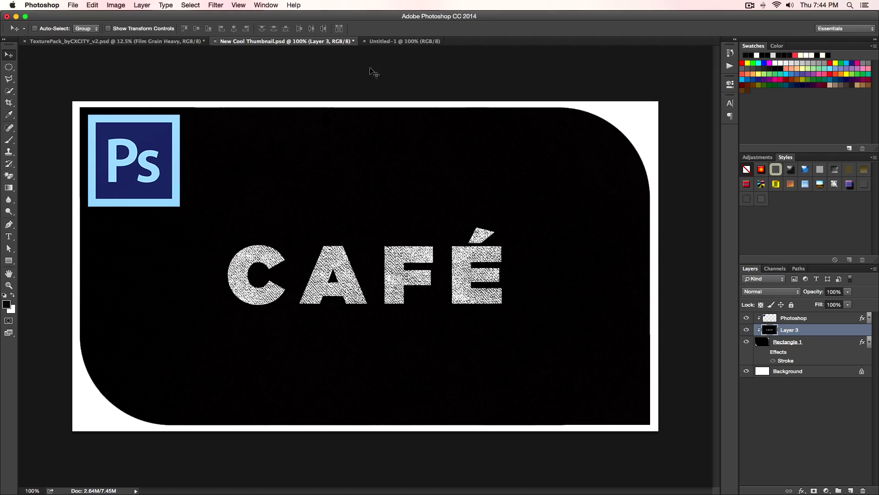
pyautogui.click(384, 43)
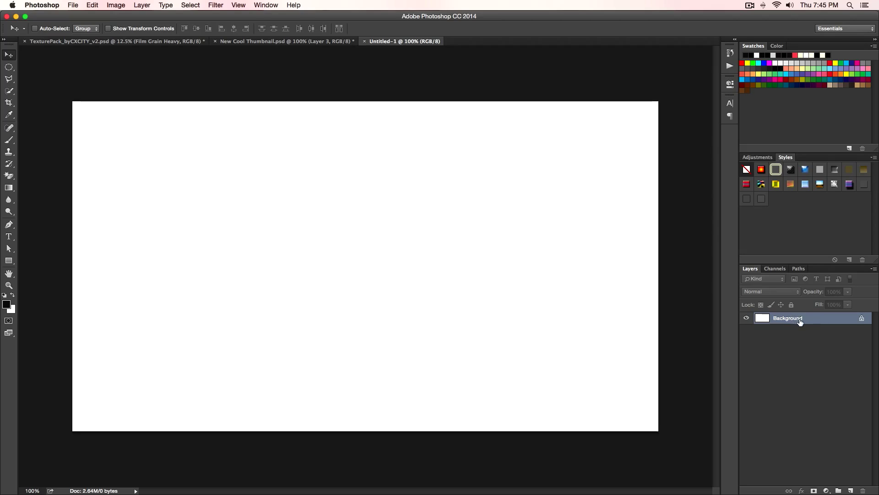
# Convert the locked Background into a regular layer named 'BG'.
pyautogui.doubleClick(824, 320)
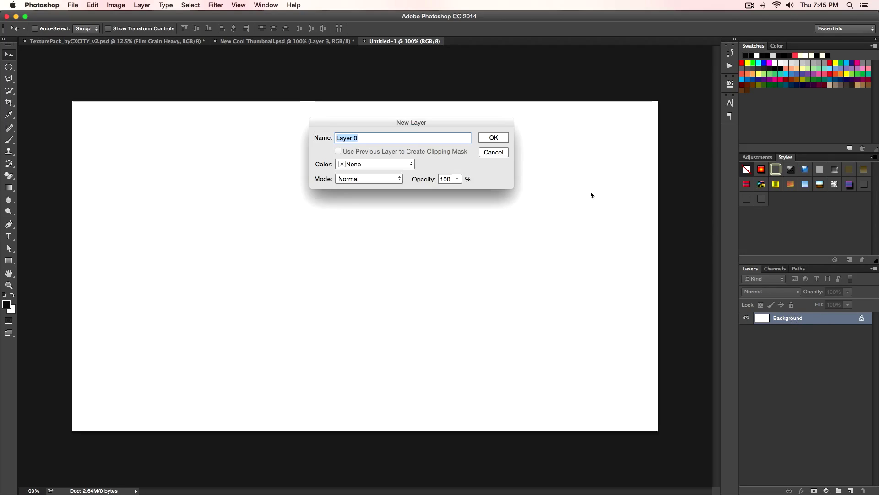
pyautogui.write('BG')
pyautogui.press('Return')
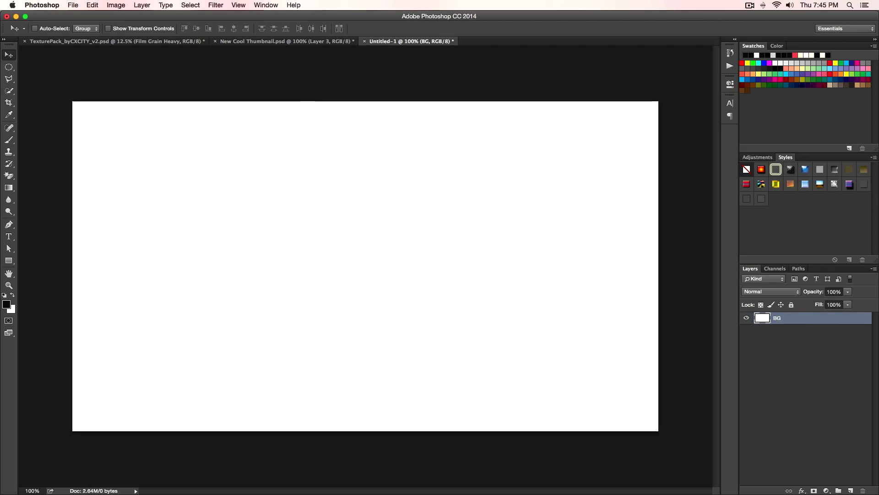
# Set the foreground colour to near-black #151313 and fill the BG layer with it.
pyautogui.click(7, 305)
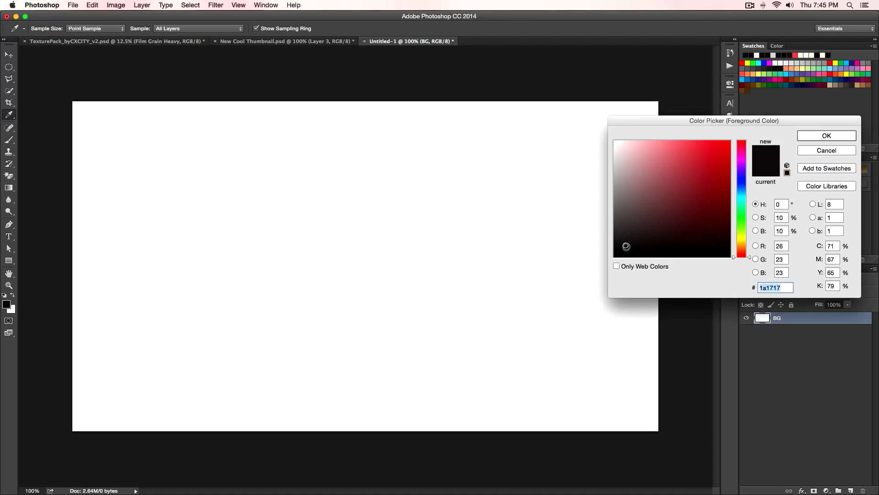
pyautogui.click(626, 247)
pyautogui.click(626, 247)
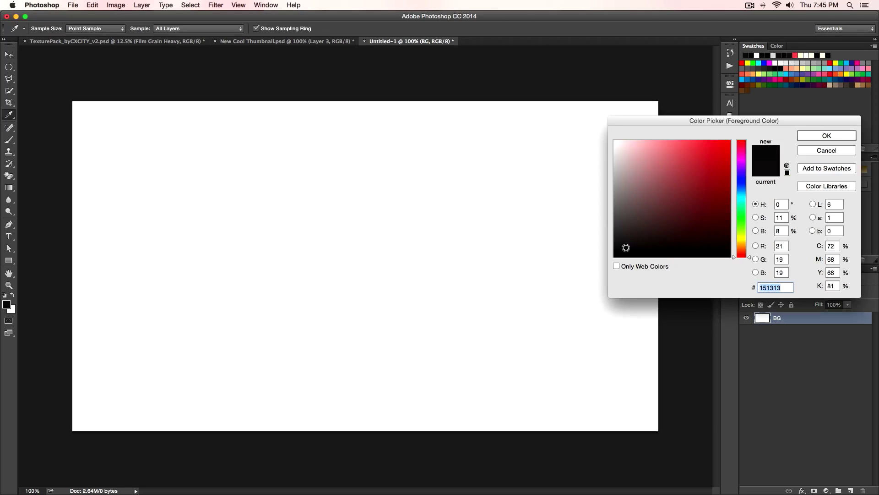
pyautogui.click(809, 134)
pyautogui.press('v')
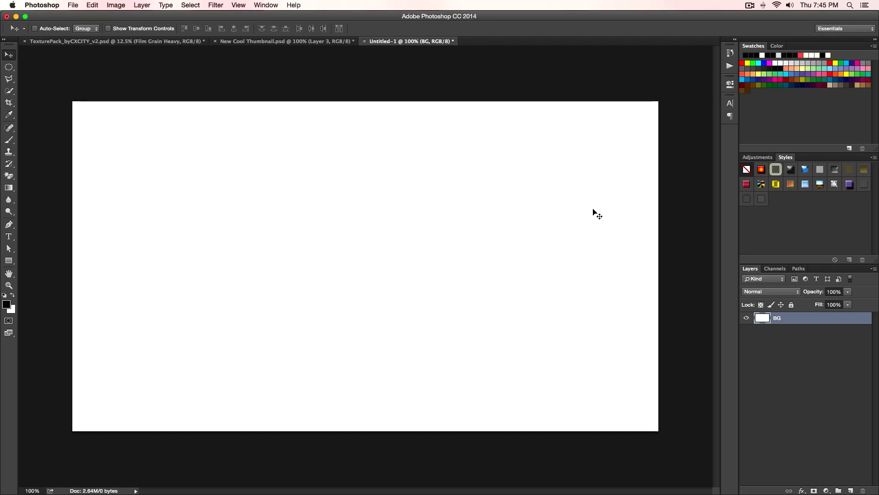
pyautogui.hotkey('alt', 'BackSpace')
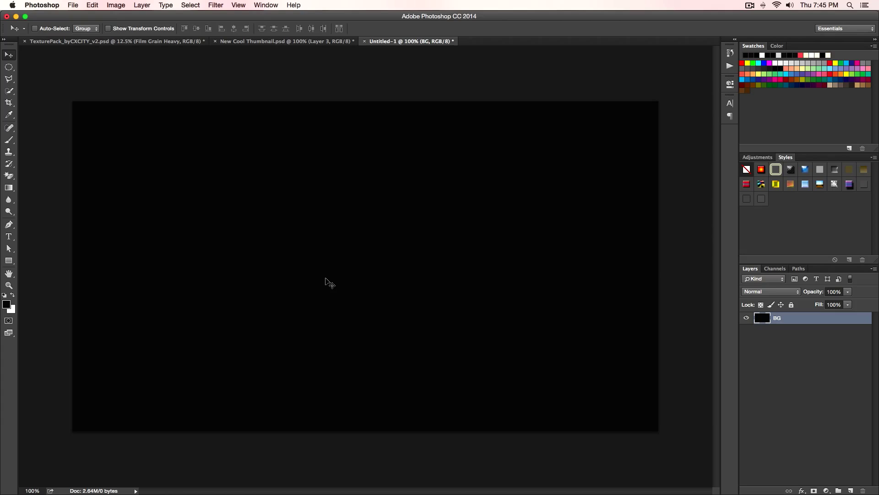
pyautogui.press('t')
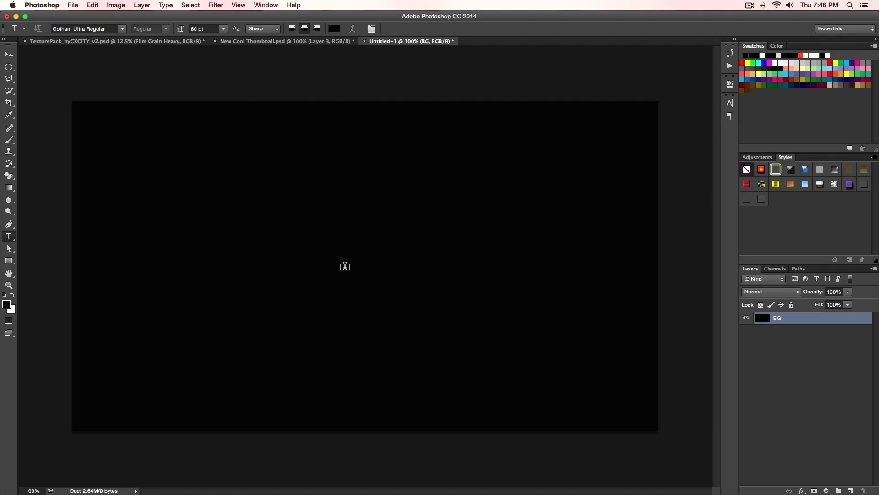
# Set the text colour to white (ffffff) and start a text line on the canvas.
pyautogui.click(335, 28)
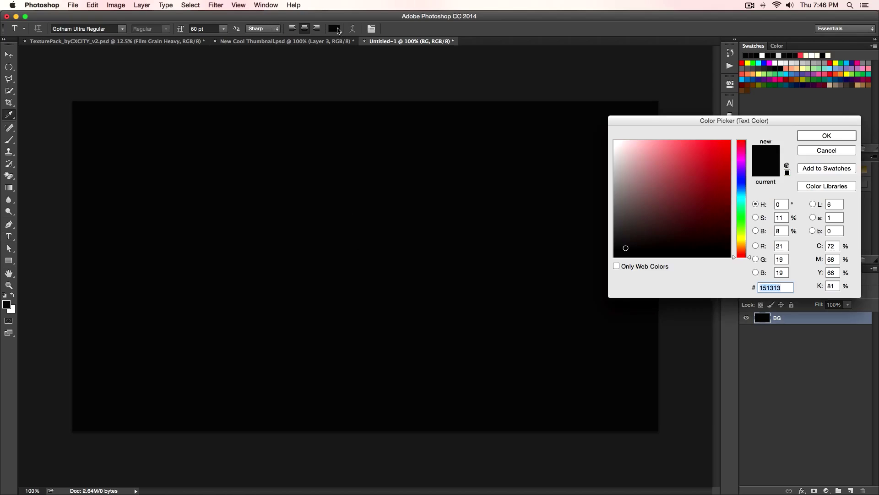
pyautogui.write('ffffff')
pyautogui.click(836, 136)
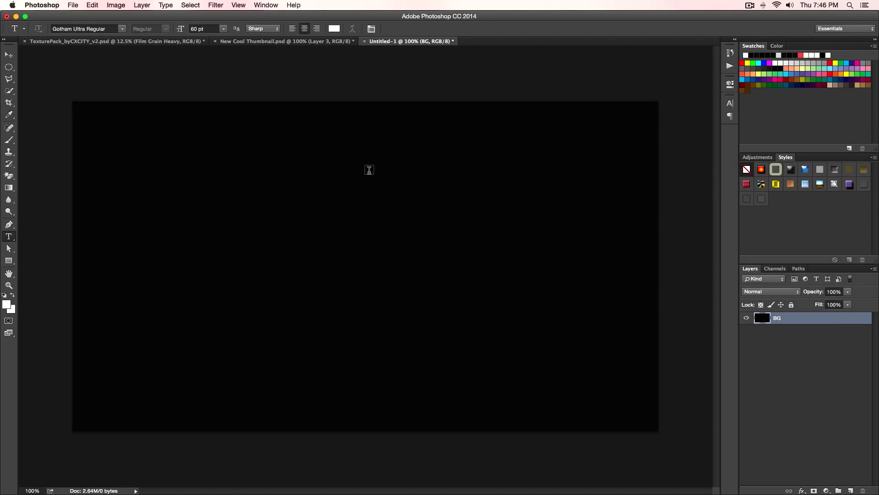
pyautogui.click(323, 276)
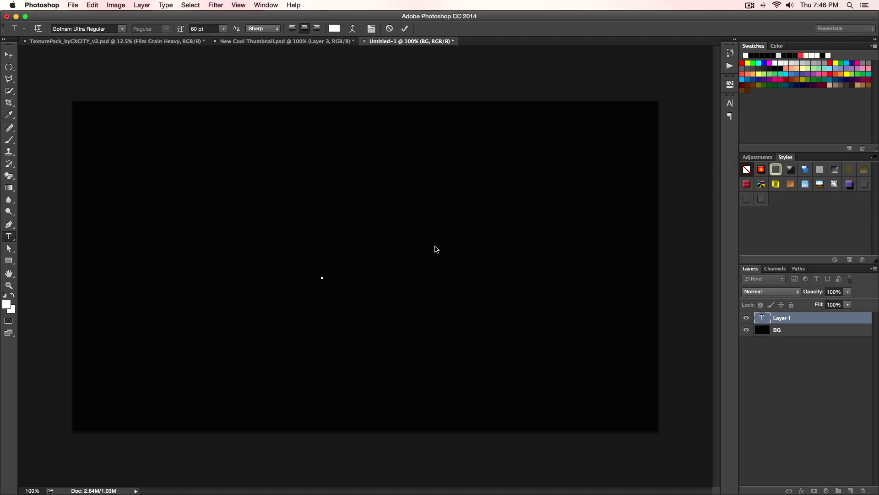
pyautogui.write('T')
pyautogui.press('BackSpace')
# Type and commit 'TUTORIAL', scale it to about twice its size, and shift it right.
pyautogui.write('TUTORIAL')
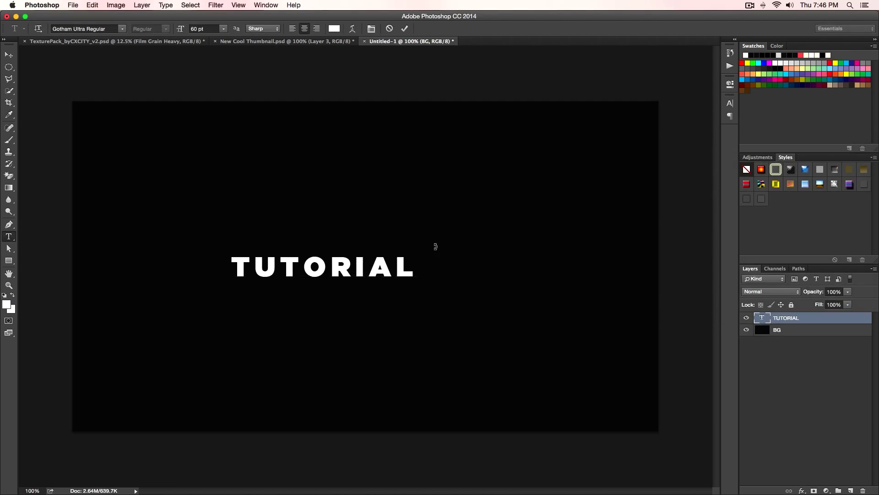
pyautogui.hotkey('ctrl', 'Return')
pyautogui.hotkey('ctrl', 't')
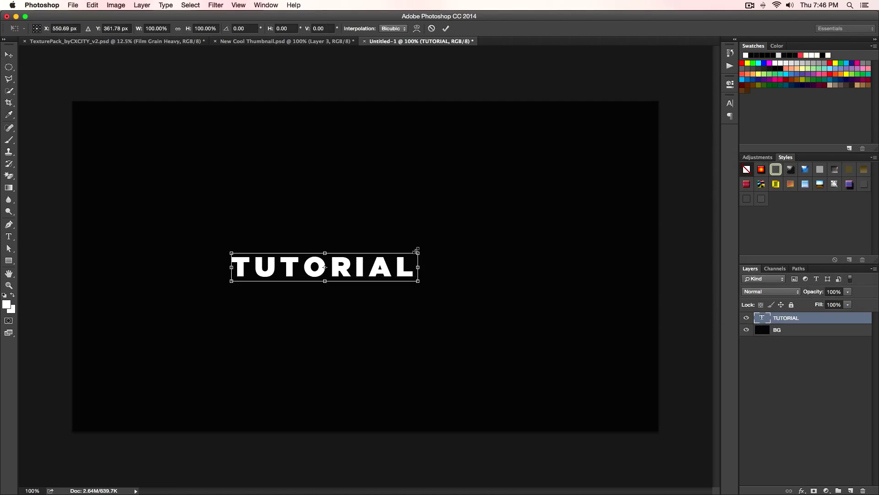
pyautogui.moveTo(418, 254); pyautogui.dragTo(530, 191)
pyautogui.press('Return')
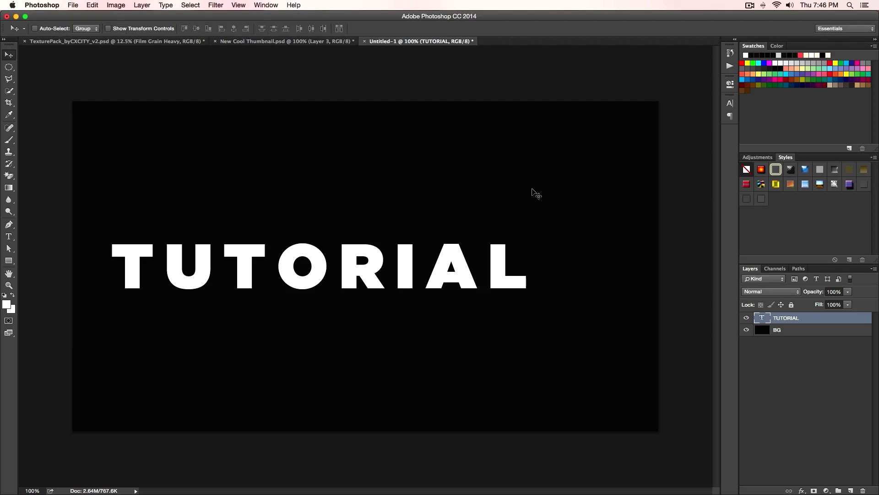
pyautogui.moveTo(507, 248); pyautogui.dragTo(552, 254)
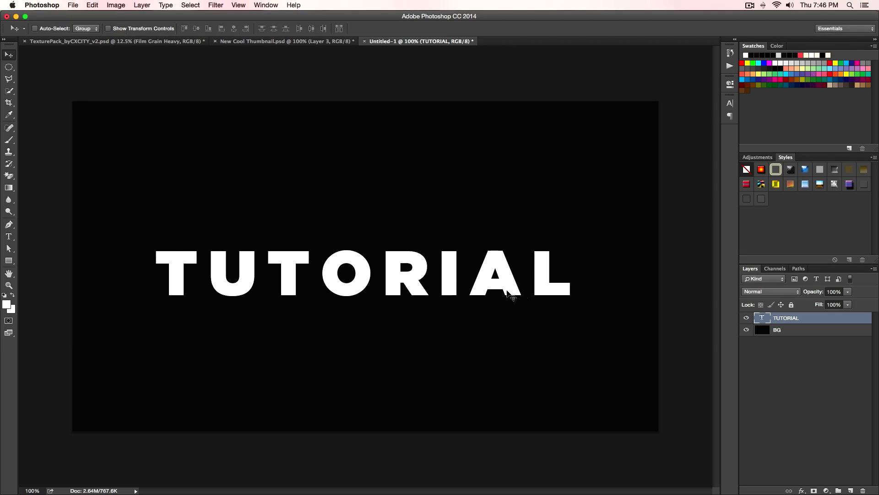
pyautogui.moveTo(463, 267); pyautogui.dragTo(469, 267)
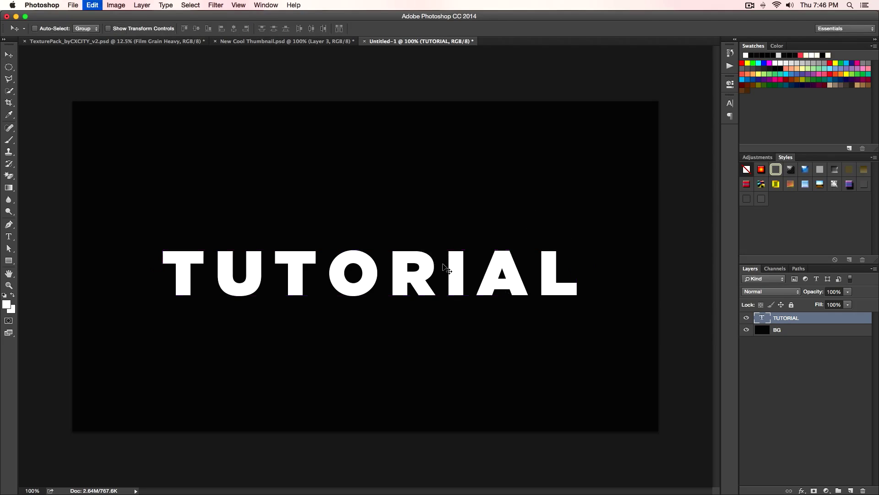
# Enlarge TUTORIAL slightly in proportion and move it up-left toward the canvas centre.
pyautogui.press('super+t')
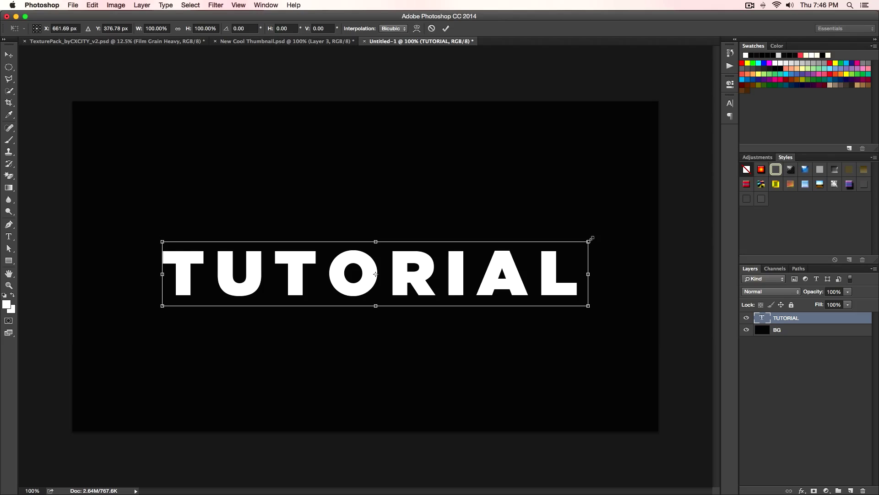
pyautogui.moveTo(591, 238); pyautogui.dragTo(622, 213)
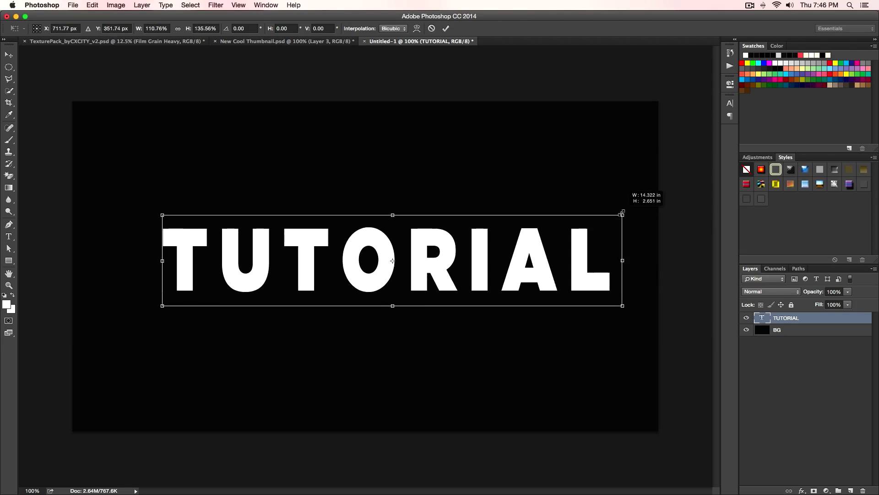
pyautogui.press('super+z')
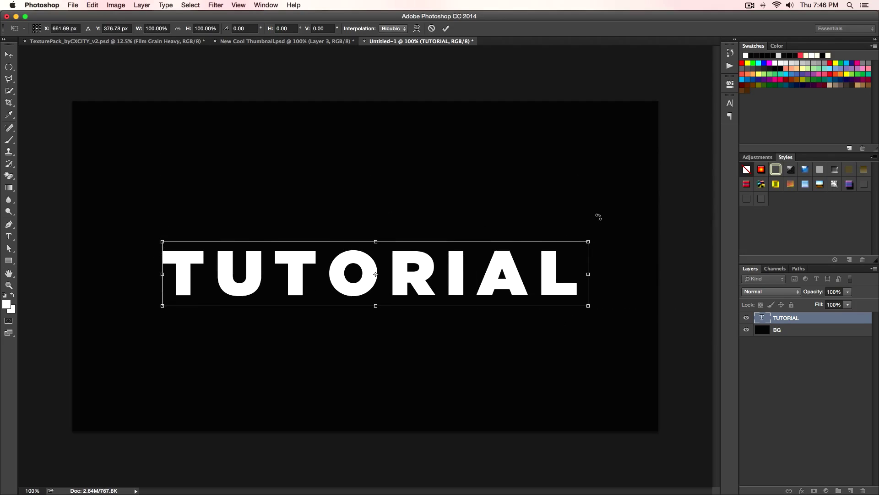
pyautogui.moveTo(589, 240); pyautogui.dragTo(593, 211)
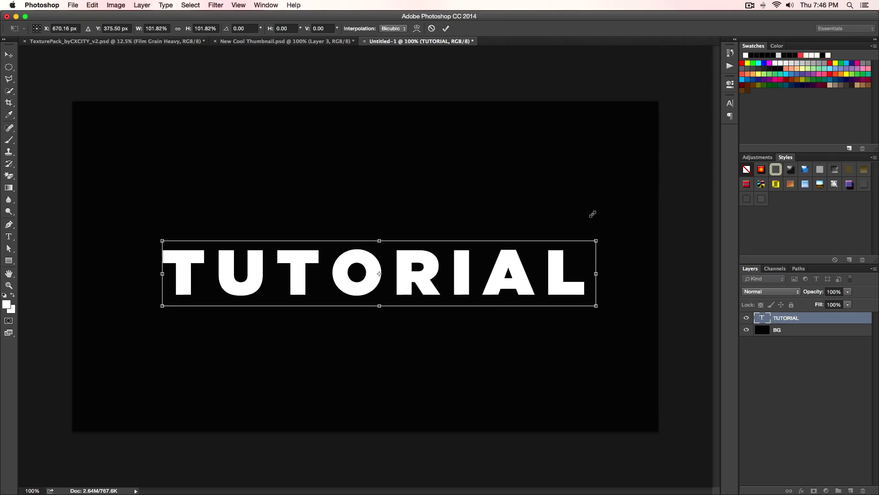
pyautogui.press('Return')
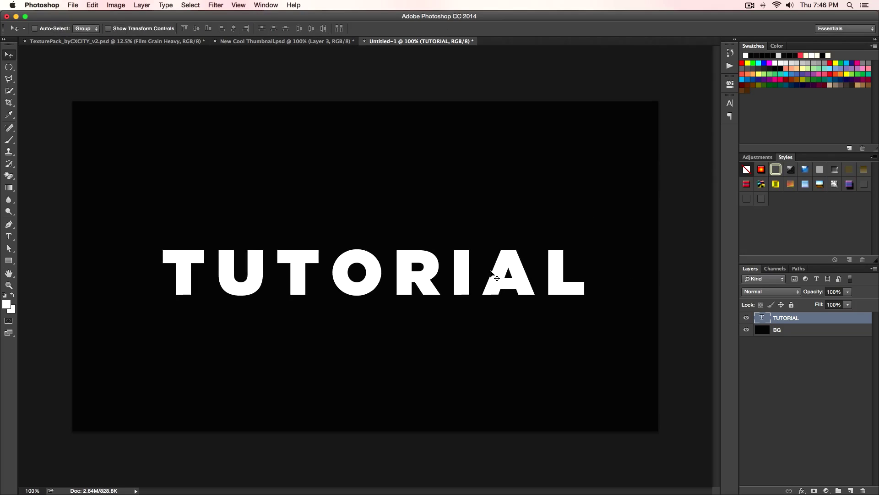
pyautogui.moveTo(512, 275); pyautogui.dragTo(499, 265)
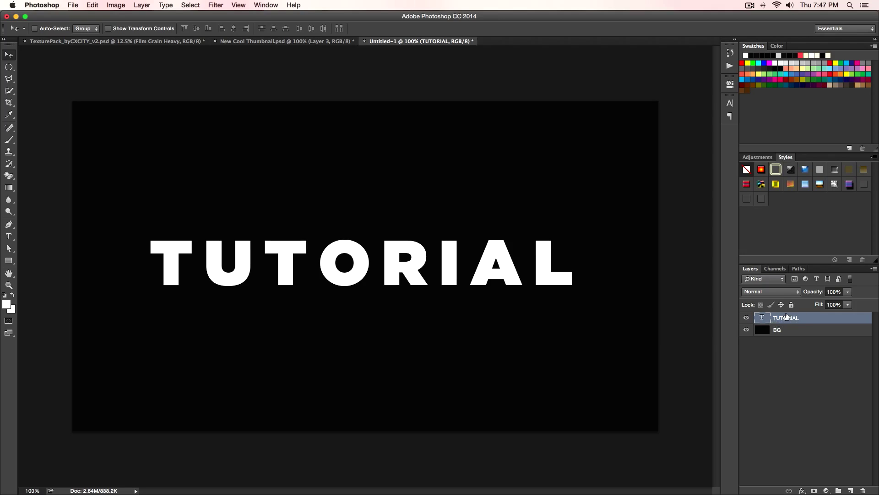
# Align TUTORIAL's horizontal and vertical centres to BG, then reselect only the TUTORIAL layer.
pyautogui.keyDown('shift'); pyautogui.click(804, 330); pyautogui.keyUp('shift')
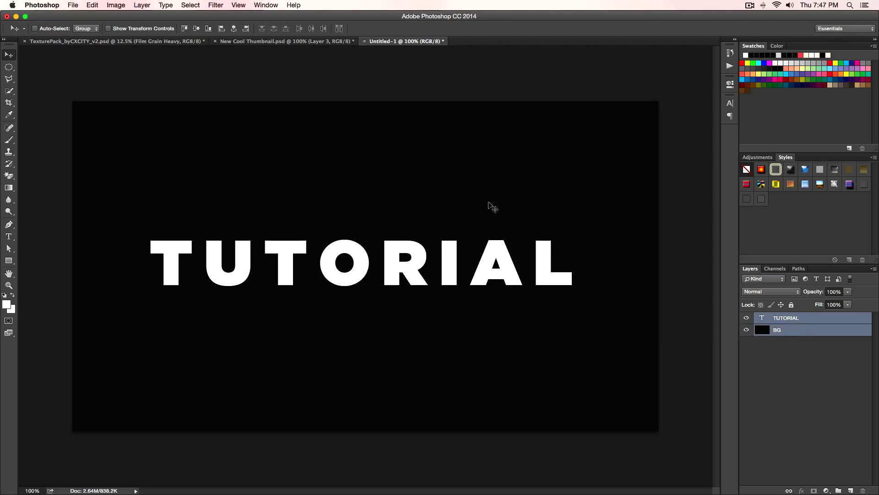
pyautogui.click(234, 27)
pyautogui.click(233, 29)
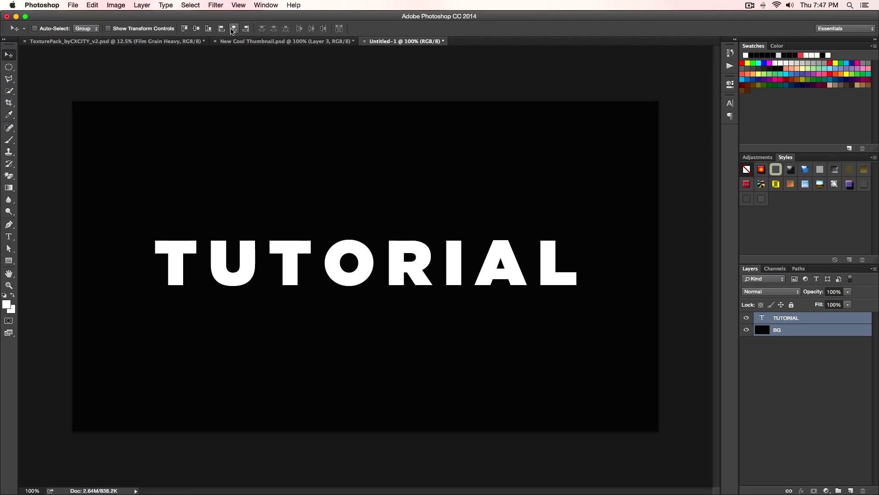
pyautogui.click(197, 29)
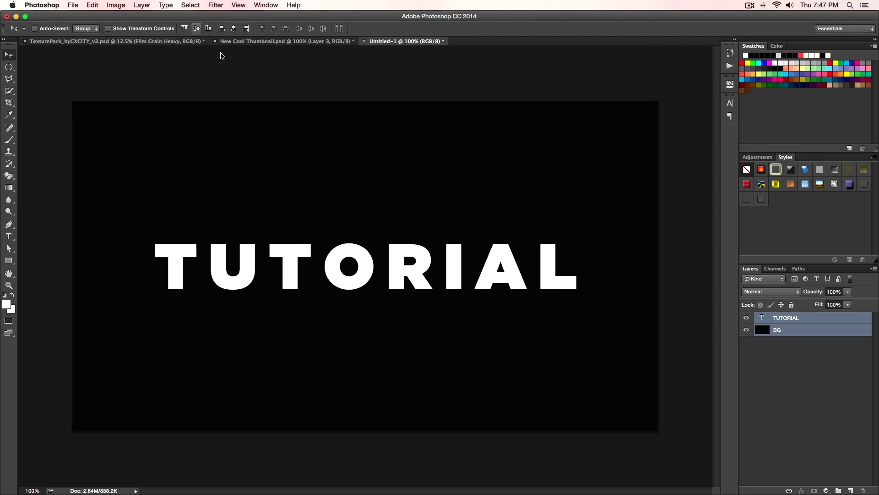
pyautogui.click(821, 351)
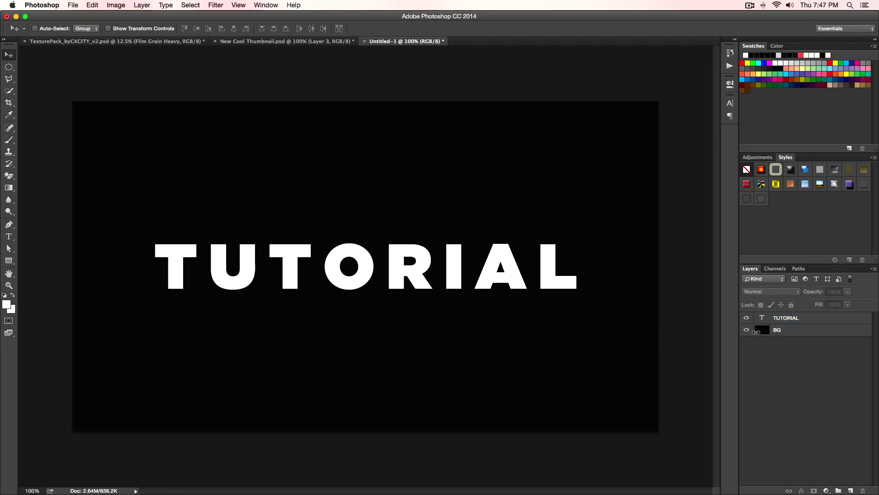
pyautogui.click(813, 330)
pyautogui.click(802, 318)
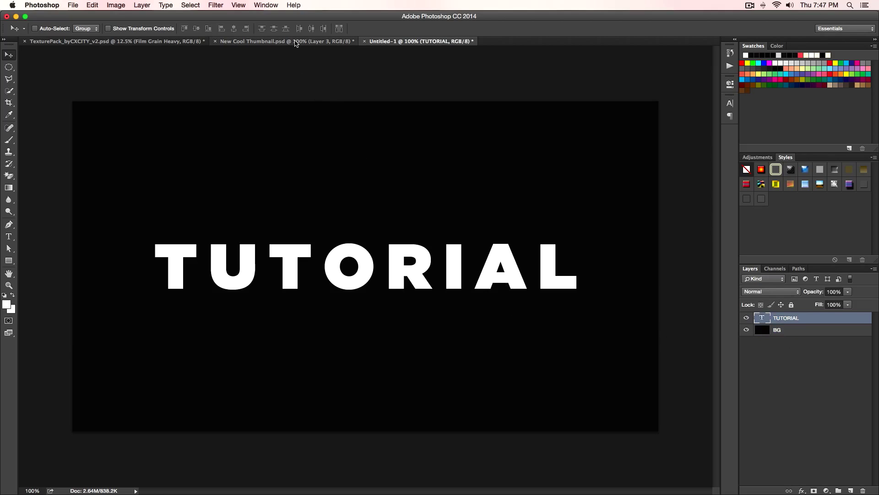
# In TexturePack_byCXCITY_v2.psd, preview the Book and Drips textures, leaving Book visible.
pyautogui.click(188, 42)
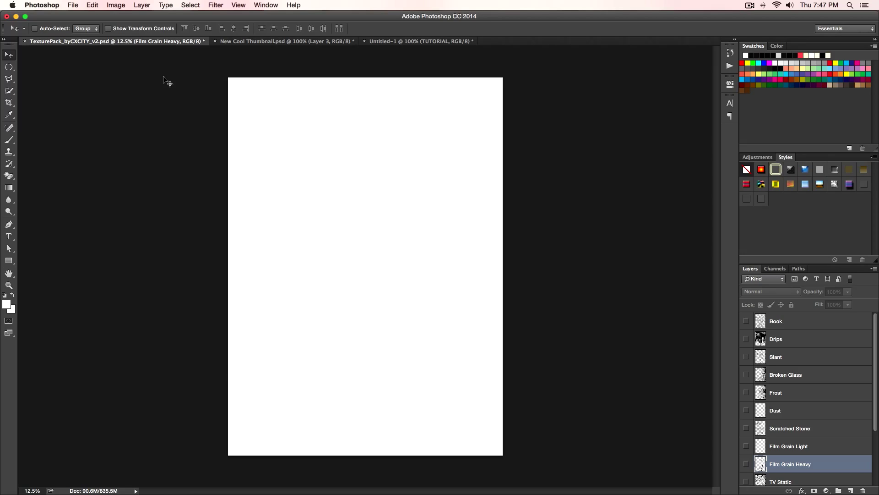
pyautogui.click(746, 321)
pyautogui.click(746, 321)
pyautogui.click(811, 321)
pyautogui.scroll(-3, 799, 365)
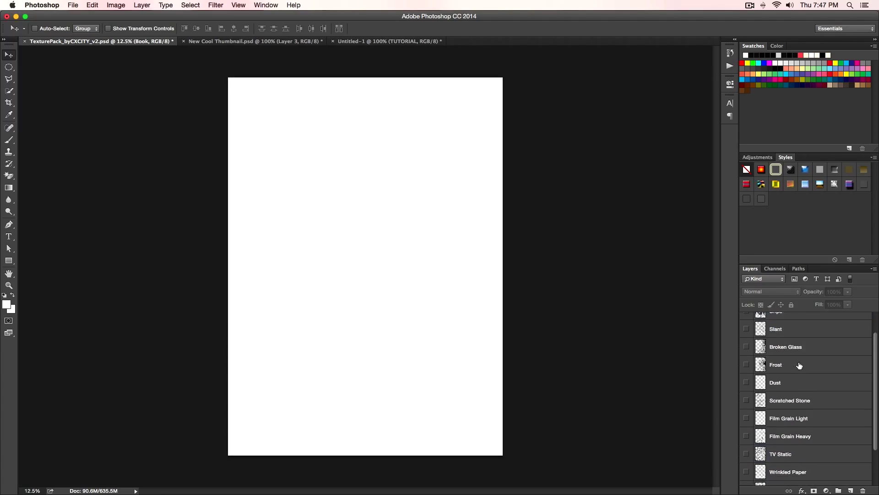
pyautogui.scroll(3, 799, 365)
pyautogui.scroll(-4, 783, 362)
pyautogui.scroll(4, 781, 371)
pyautogui.scroll(-3, 774, 370)
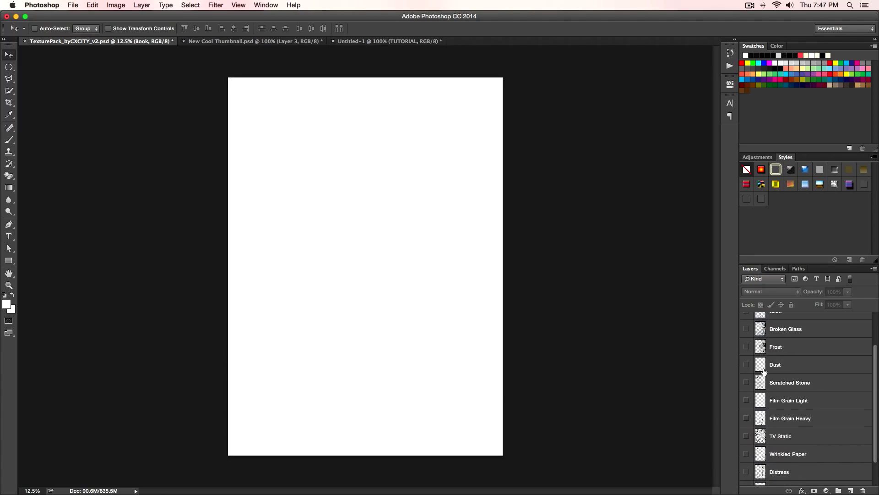
pyautogui.scroll(3, 764, 366)
pyautogui.click(747, 339)
pyautogui.click(746, 338)
pyautogui.scroll(-3, 751, 362)
pyautogui.scroll(3, 750, 360)
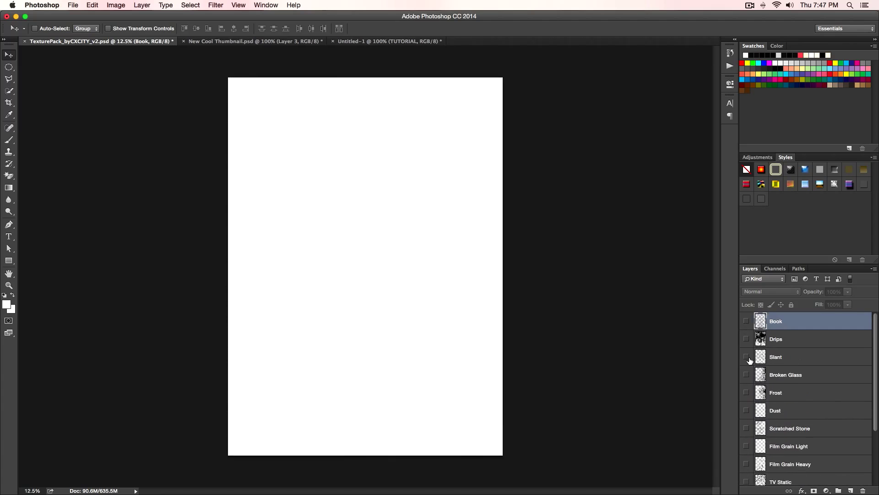
pyautogui.click(747, 321)
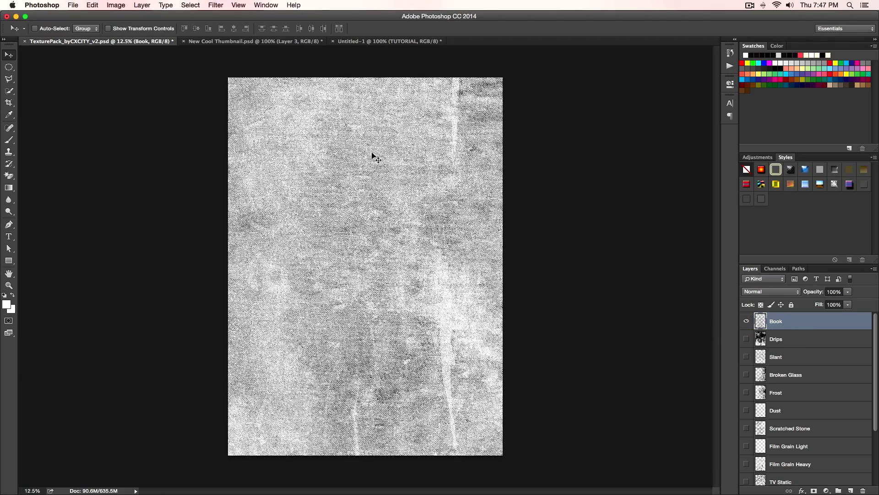
# Select and copy the entire Book texture, then return to the TUTORIAL document.
pyautogui.click(389, 41)
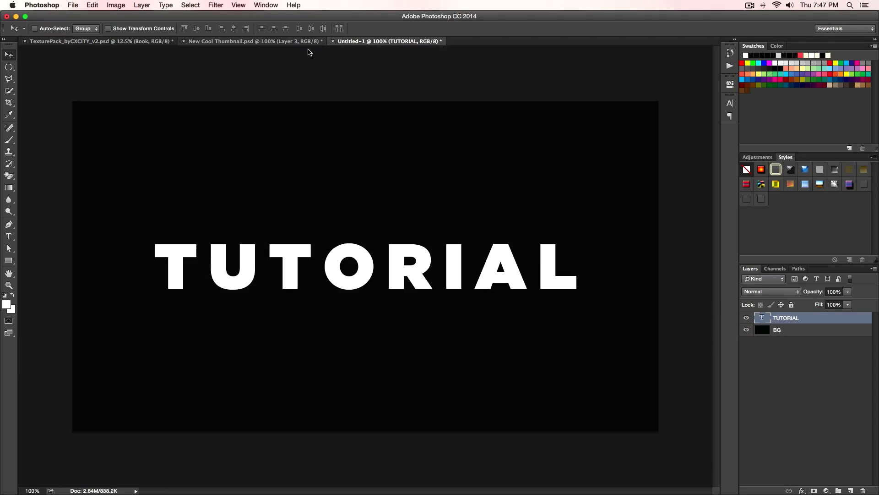
pyautogui.click(151, 41)
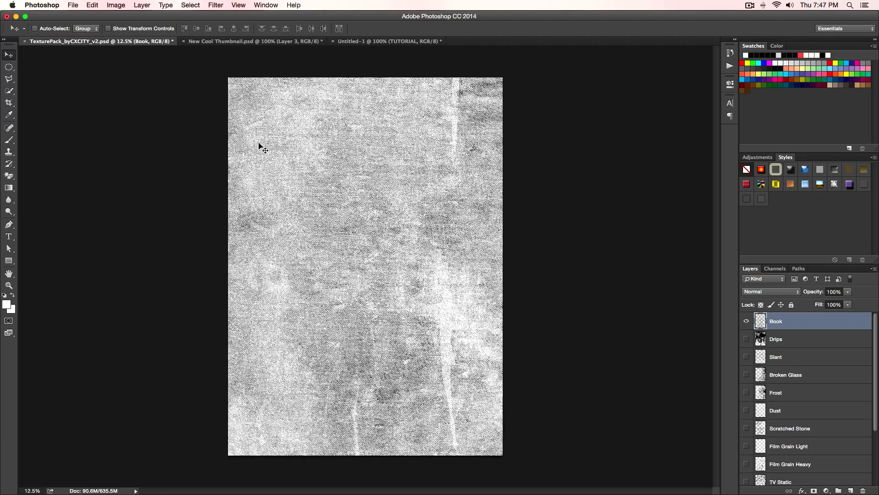
pyautogui.press('super+a')
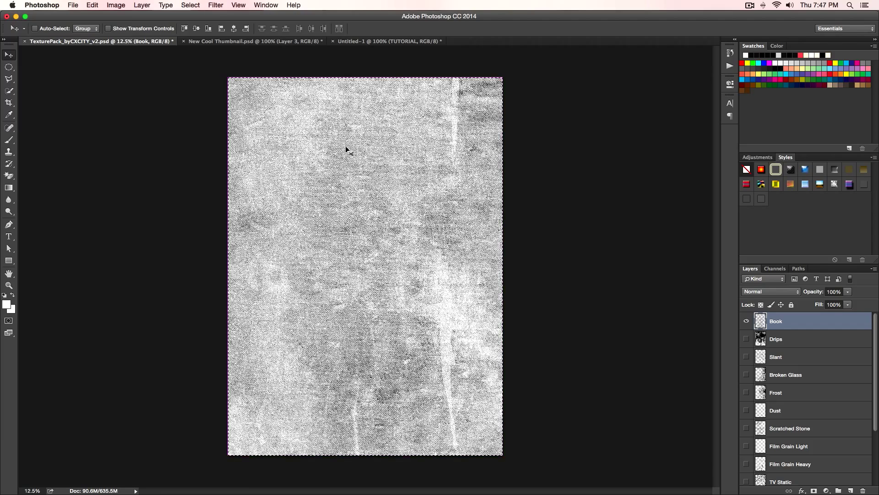
pyautogui.scroll(-3, 765, 356)
pyautogui.scroll(3, 766, 357)
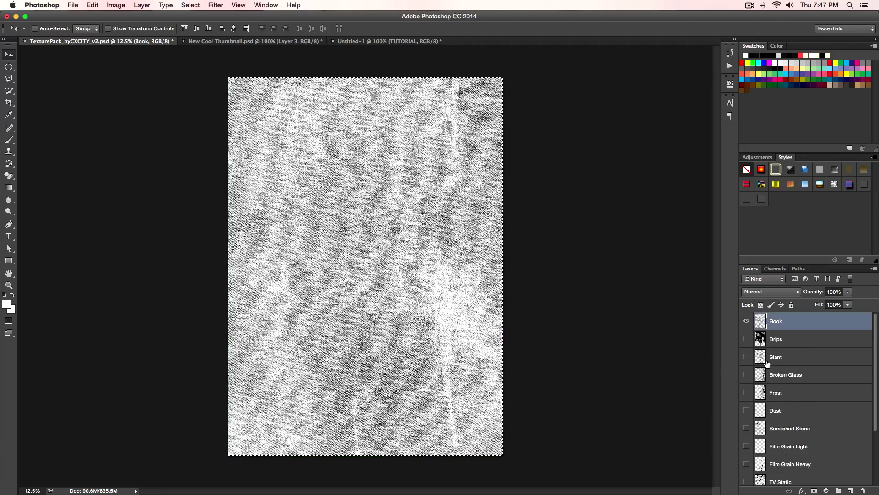
pyautogui.scroll(-5, 768, 357)
pyautogui.scroll(-1, 768, 357)
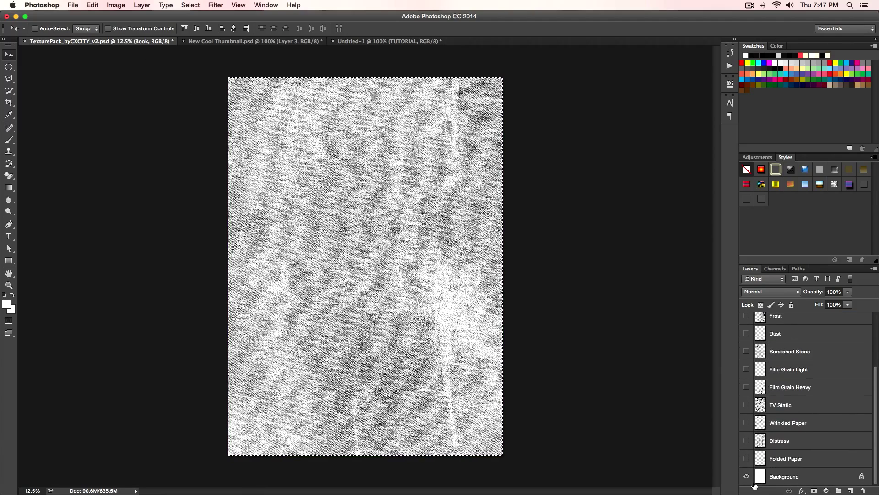
pyautogui.scroll(5, 774, 378)
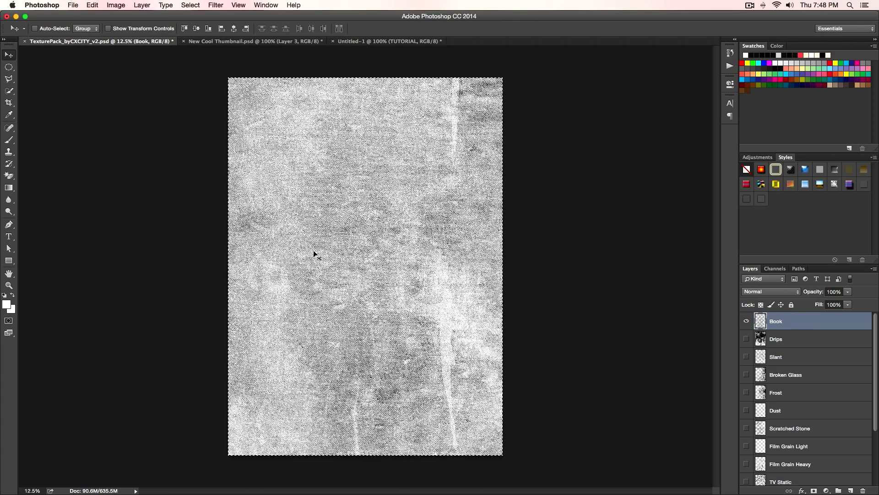
pyautogui.press('super+c')
pyautogui.click(404, 42)
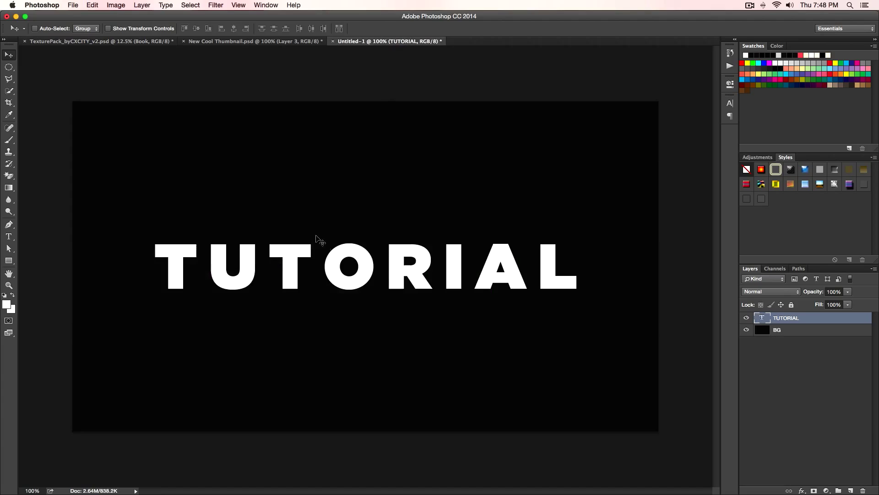
# Paste the Book texture and start scaling it down and moving it over the canvas.
pyautogui.press('super+v')
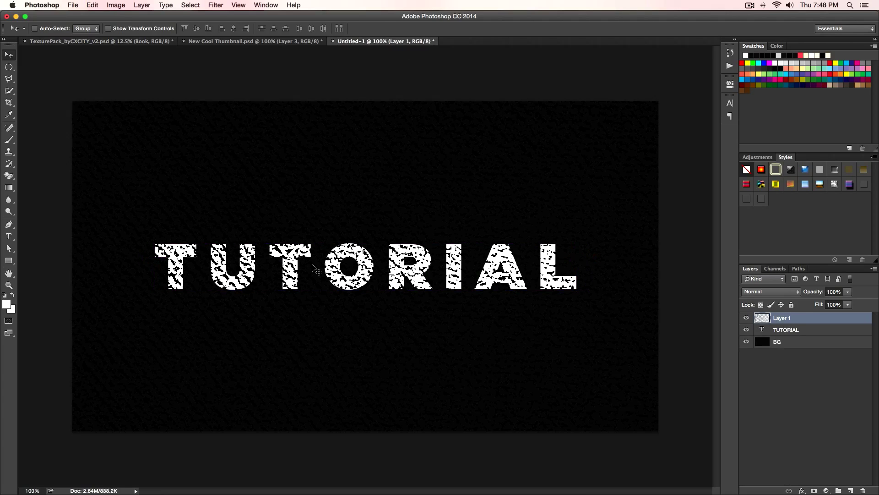
pyautogui.press('super+minus')
pyautogui.press('super+minus')
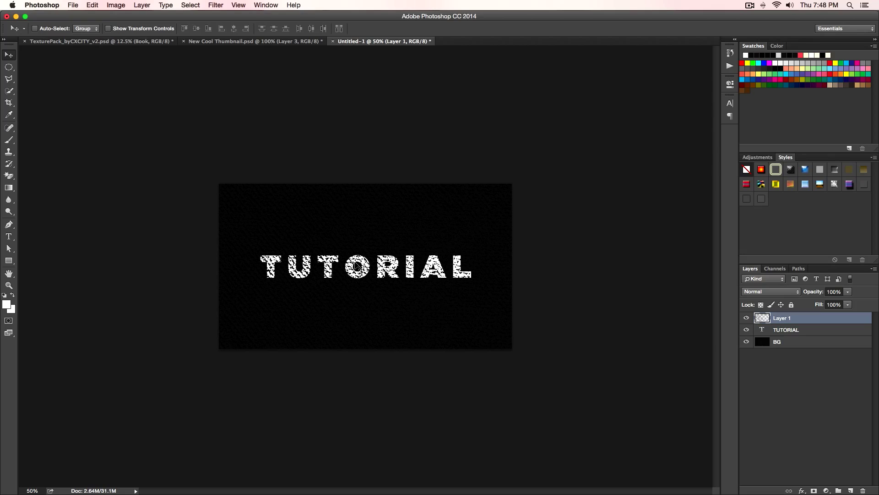
pyautogui.press('super+minus')
pyautogui.press('super+t')
pyautogui.moveTo(397, 280); pyautogui.dragTo(255, 179)
pyautogui.moveTo(92, 95); pyautogui.dragTo(412, 444)
pyautogui.moveTo(506, 453); pyautogui.dragTo(322, 137)
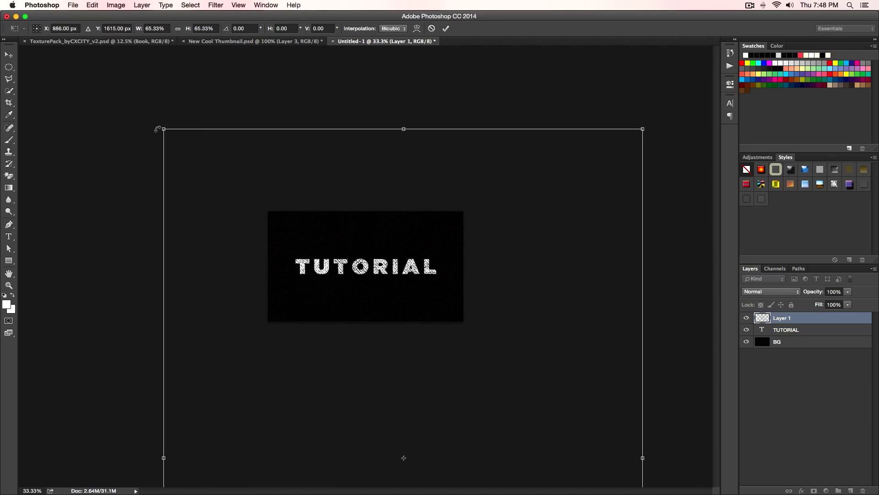
# Shrink the texture to about 31% so it fits the canvas, and apply the transform.
pyautogui.moveTo(161, 128); pyautogui.dragTo(320, 316)
pyautogui.moveTo(513, 447); pyautogui.dragTo(426, 200)
pyautogui.moveTo(210, 86); pyautogui.dragTo(297, 149)
pyautogui.moveTo(232, 126); pyautogui.dragTo(262, 163)
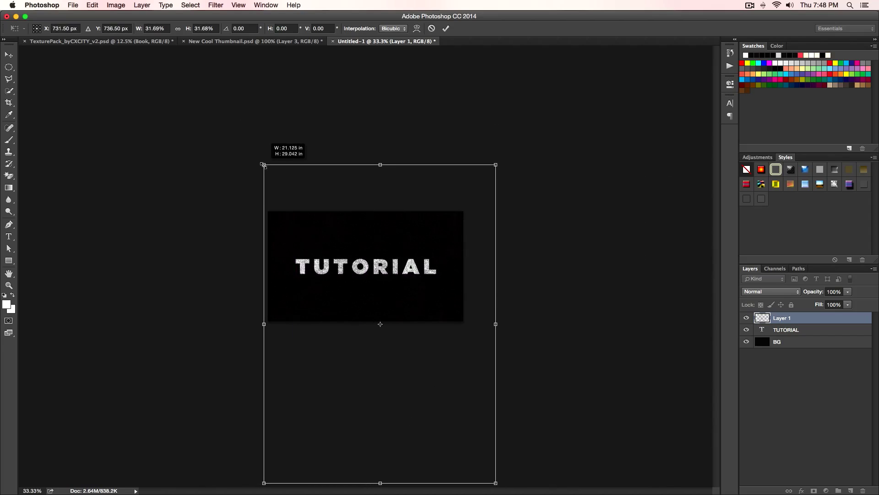
pyautogui.moveTo(425, 255); pyautogui.dragTo(415, 244)
pyautogui.press('super+equal')
pyautogui.press('super+equal')
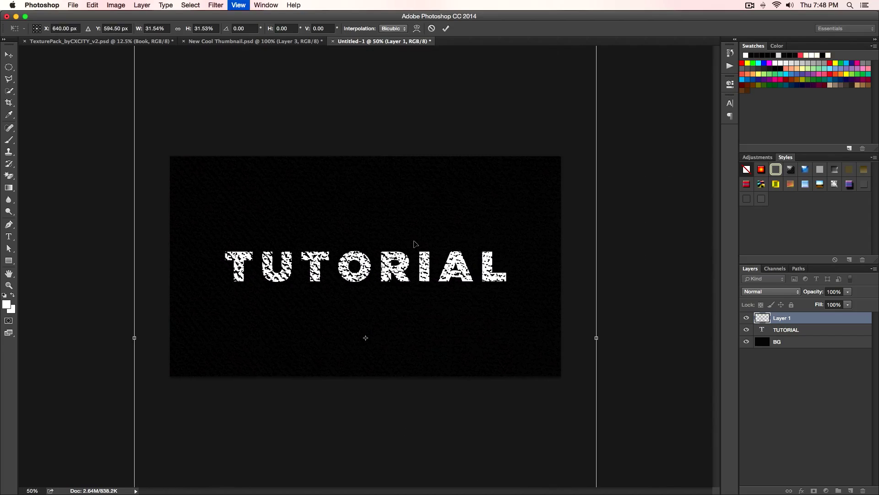
pyautogui.press('Return')
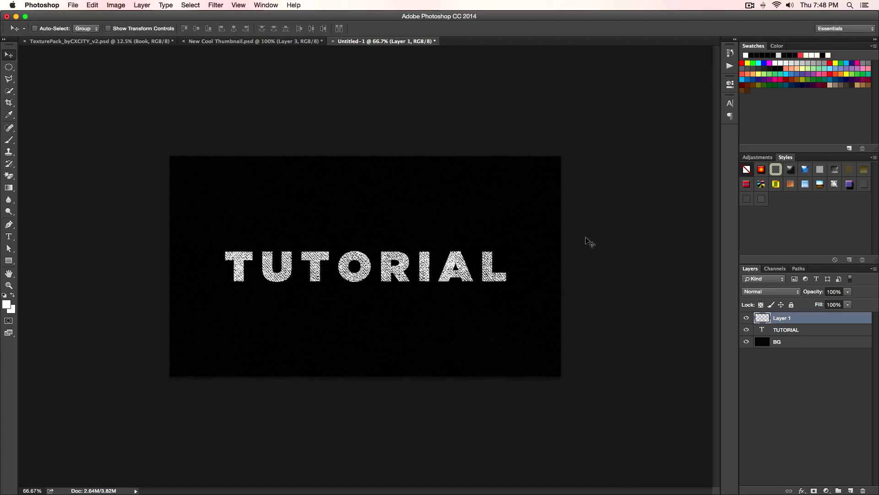
pyautogui.press('super+equal')
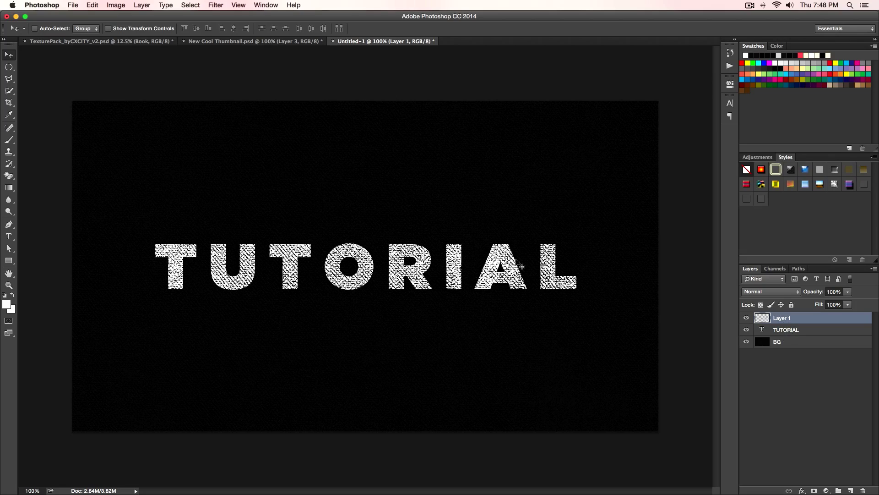
# Rename Layer 1 to 'Texture'.
pyautogui.doubleClick(784, 318)
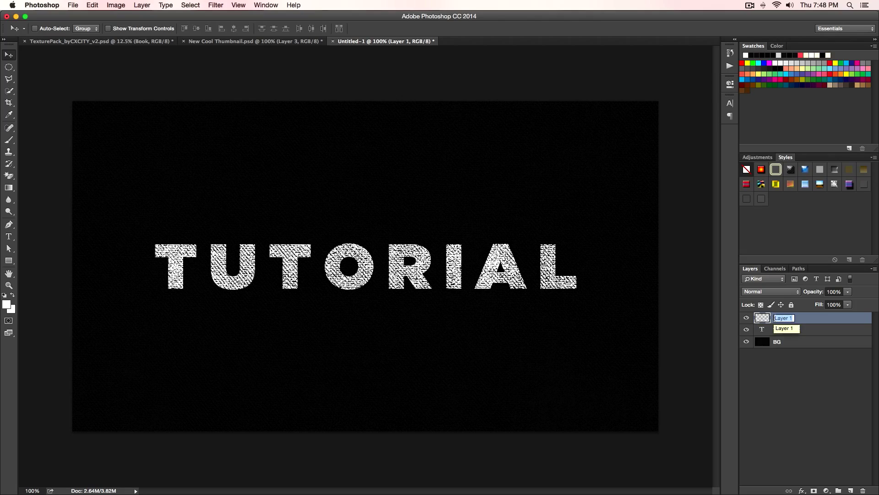
pyautogui.write('Texture')
pyautogui.press('Return')
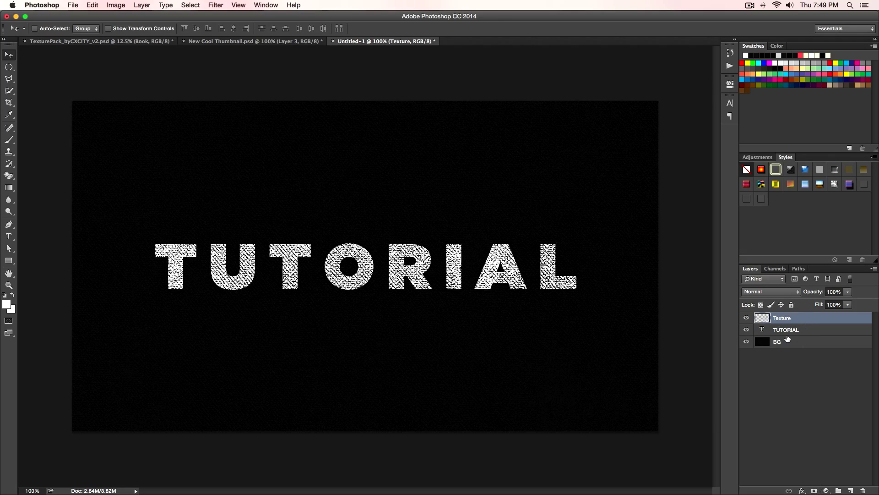
# Clip the Texture layer to the TUTORIAL text with Create Clipping Mask.
pyautogui.rightClick(810, 319)
pyautogui.click(818, 319)
pyautogui.rightClick(828, 319)
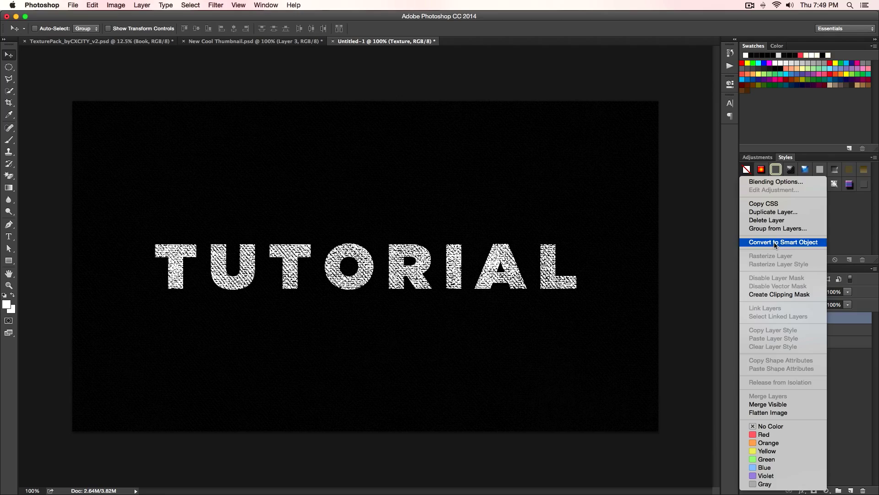
pyautogui.click(777, 295)
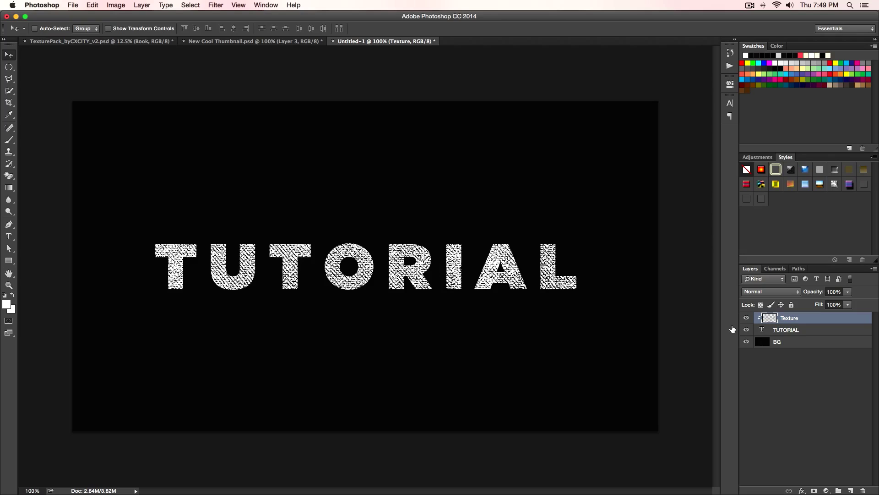
# Nudge the Texture layer within the letters, then release its clipping mask with Alt+Cmd+G.
pyautogui.moveTo(415, 291); pyautogui.dragTo(438, 277)
pyautogui.press('super+minus')
pyautogui.press('super+t')
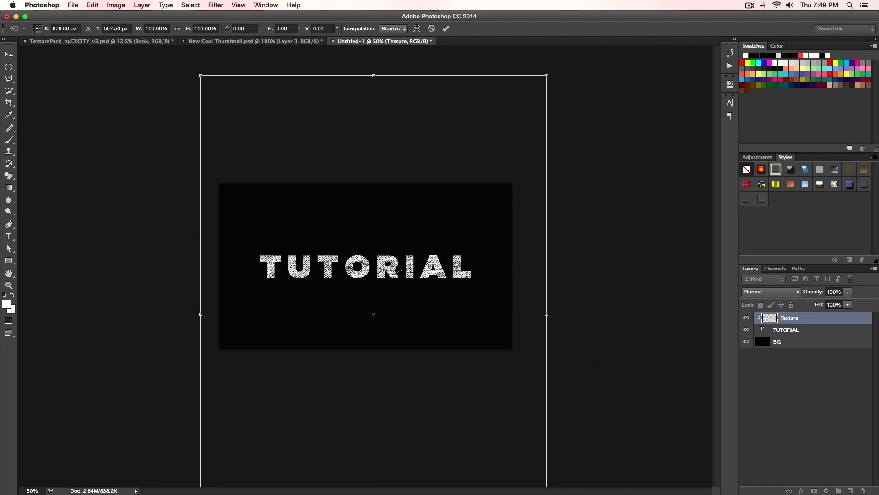
pyautogui.press('Return')
pyautogui.press('super+plus')
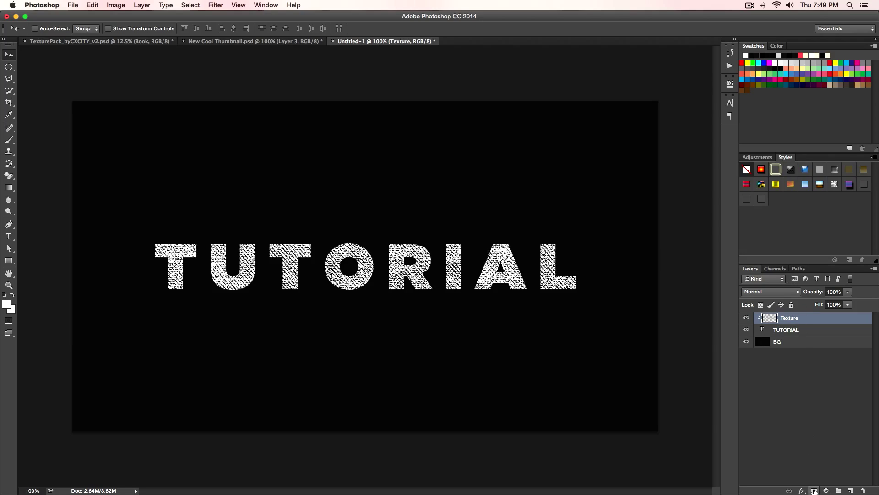
pyautogui.press('super+alt+g')
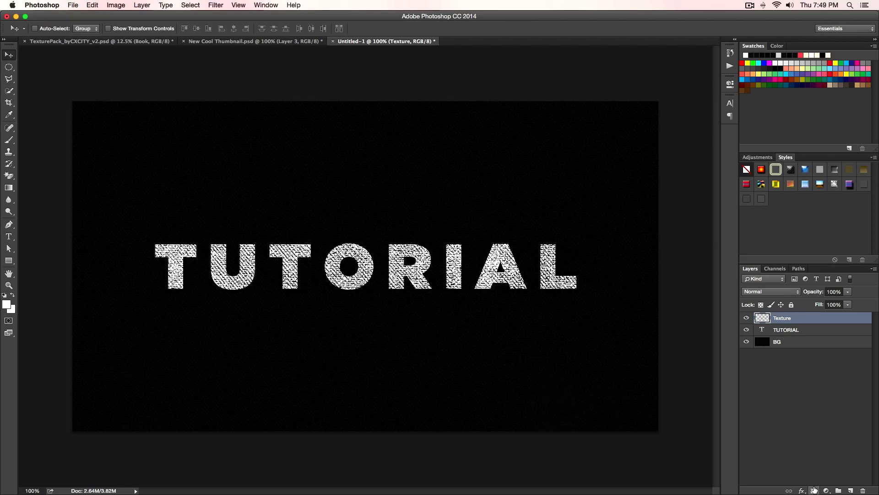
# Mask the Texture layer to the TUTORIAL letter selection, shift the texture, then delete the mask.
pyautogui.keyDown('super'); pyautogui.click(762, 331); pyautogui.keyUp('super')
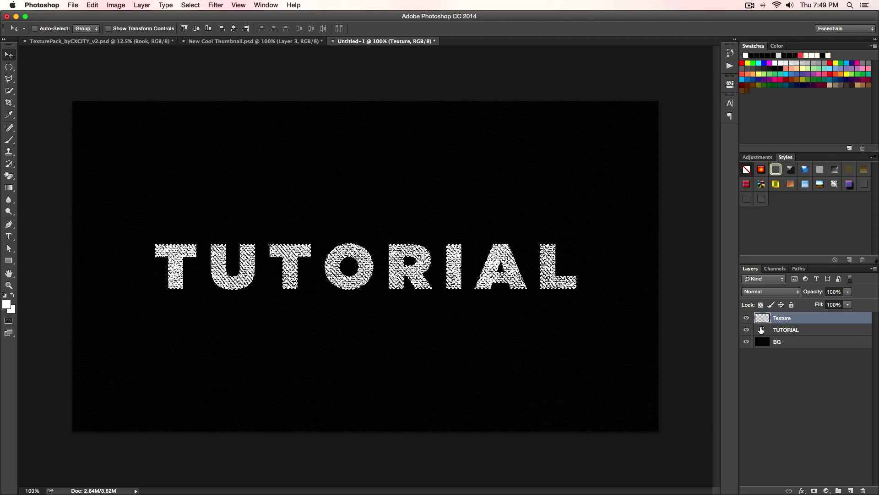
pyautogui.click(814, 490)
pyautogui.moveTo(473, 267); pyautogui.dragTo(498, 262)
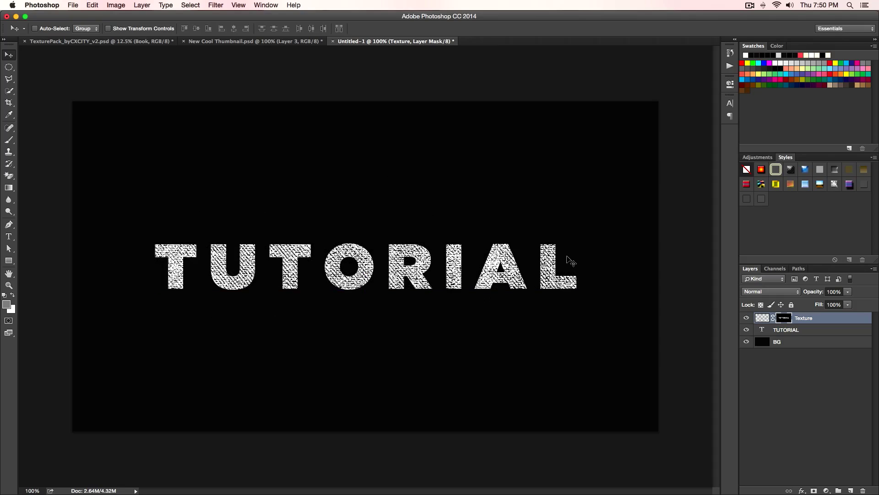
pyautogui.press('Delete')
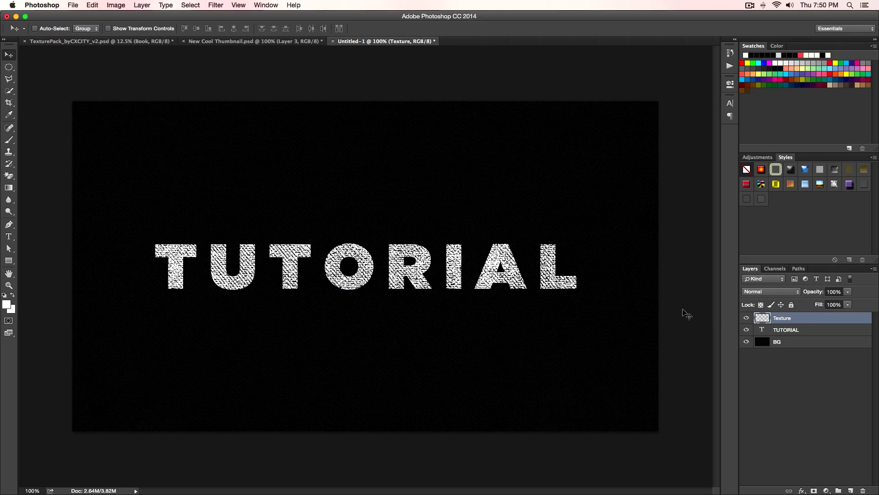
# Clip the Texture layer to the TUTORIAL text from the layer's context menu.
pyautogui.rightClick(804, 321)
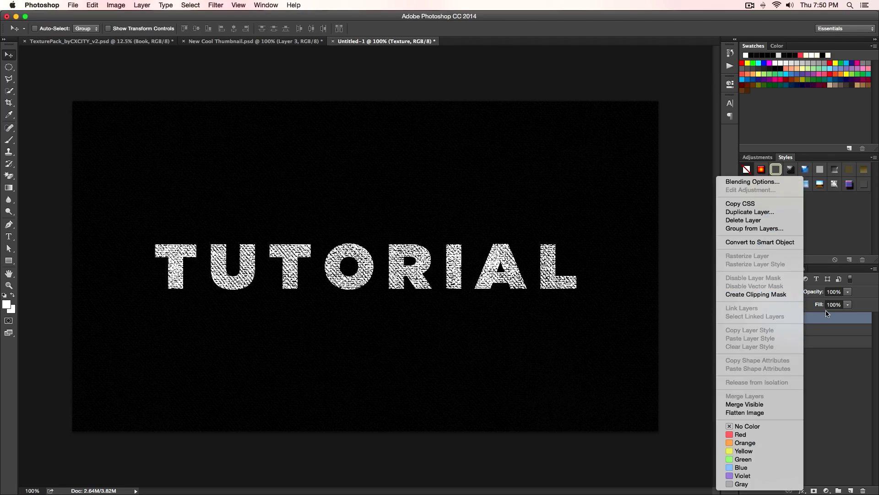
pyautogui.click(825, 316)
pyautogui.rightClick(816, 318)
pyautogui.click(782, 296)
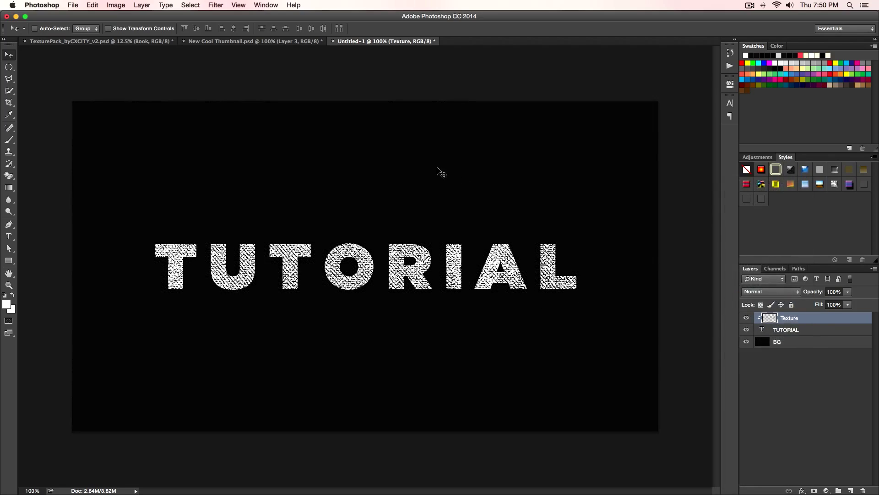
# In the texture pack, hide Book and preview the Frost and Broken Glass textures.
pyautogui.click(261, 43)
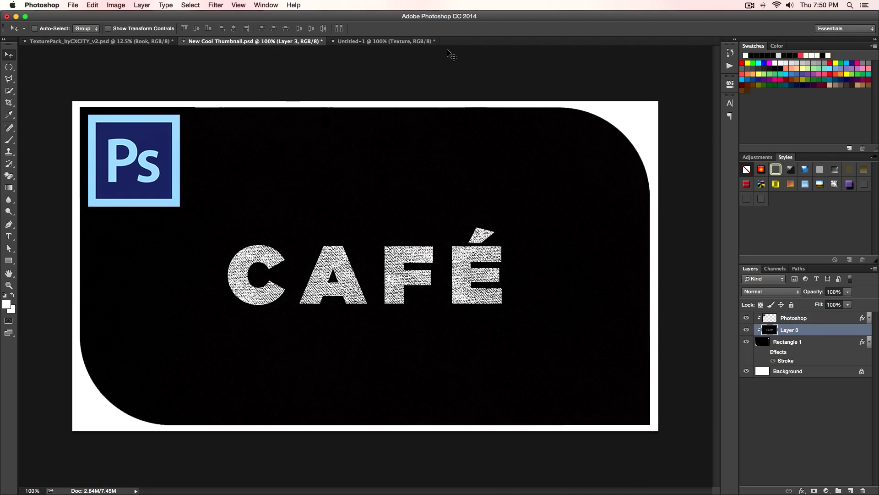
pyautogui.click(137, 41)
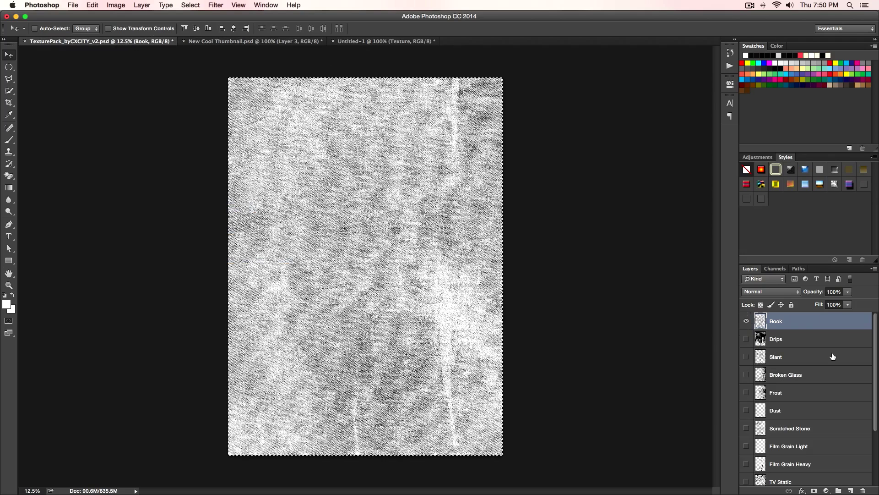
pyautogui.click(746, 321)
pyautogui.click(746, 393)
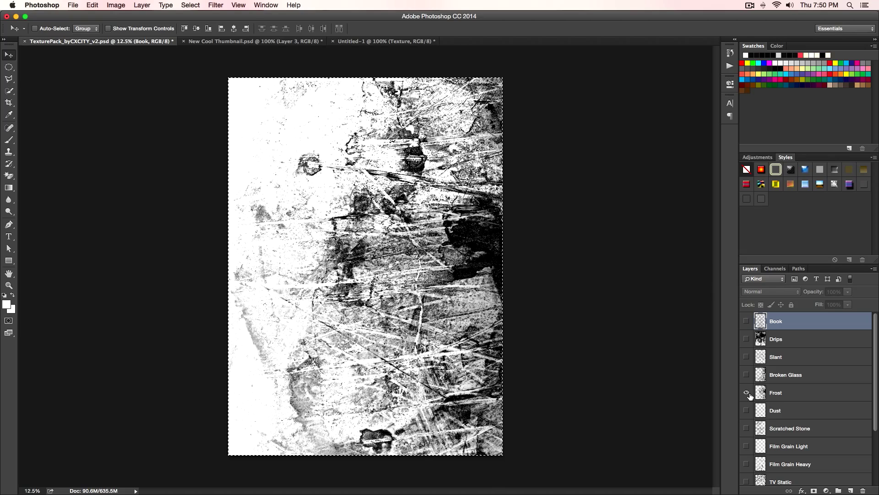
pyautogui.click(746, 393)
pyautogui.click(746, 375)
pyautogui.click(746, 374)
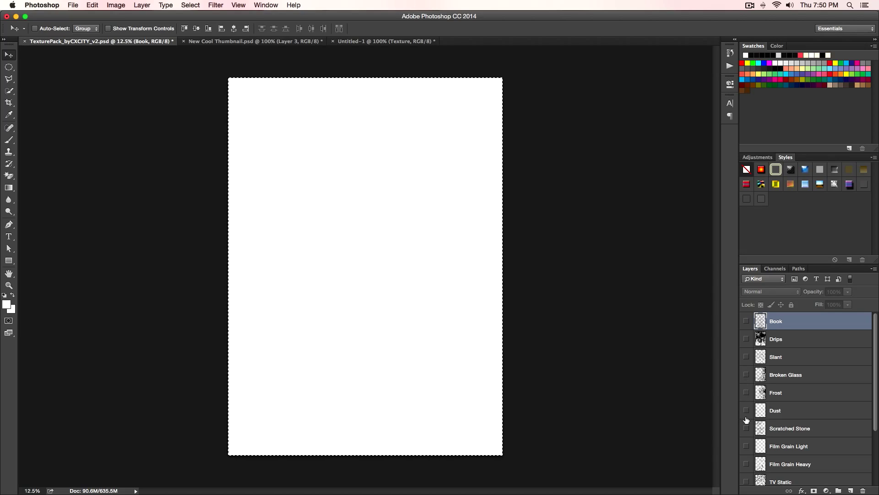
# Make Scratched Stone the visible texture and select its layer.
pyautogui.click(746, 426)
pyautogui.click(747, 427)
pyautogui.click(746, 428)
pyautogui.click(779, 427)
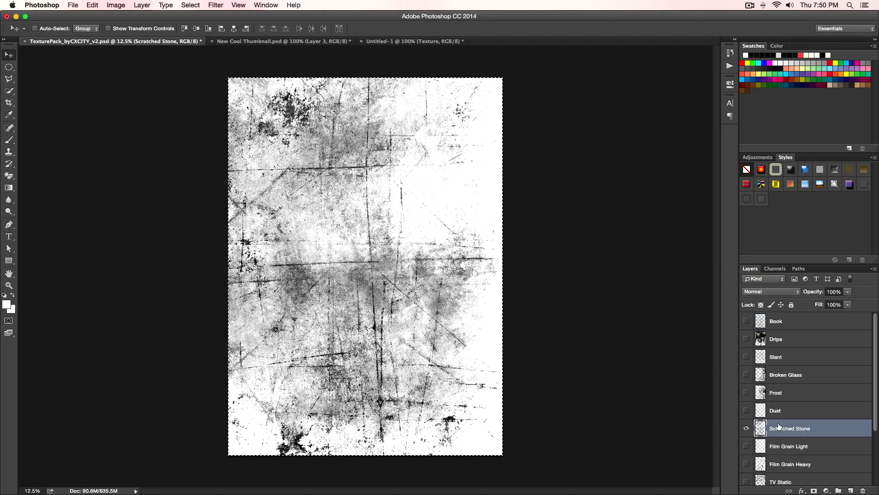
# Paste Scratched Stone into the TUTORIAL document and scale it to about 44%.
pyautogui.press('super+c')
pyautogui.click(376, 42)
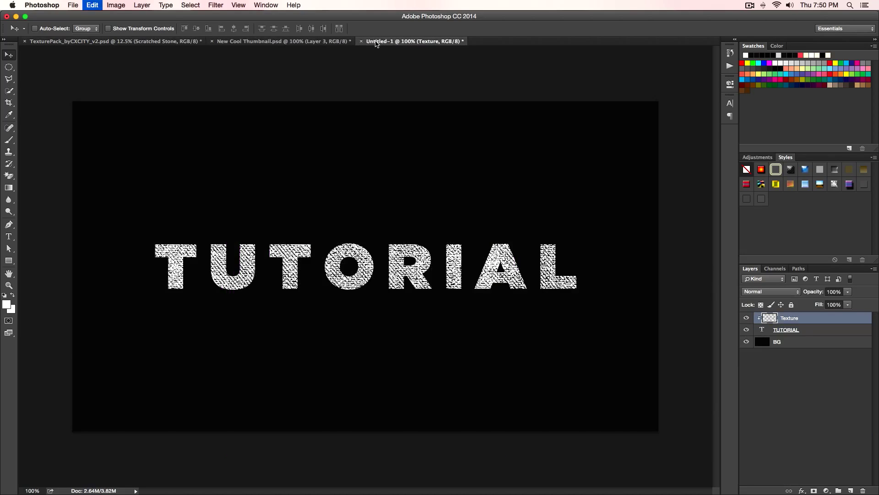
pyautogui.press('super+v')
pyautogui.press('super+t')
pyautogui.press('super+minus')
pyautogui.press('super+minus')
pyautogui.press('super+minus')
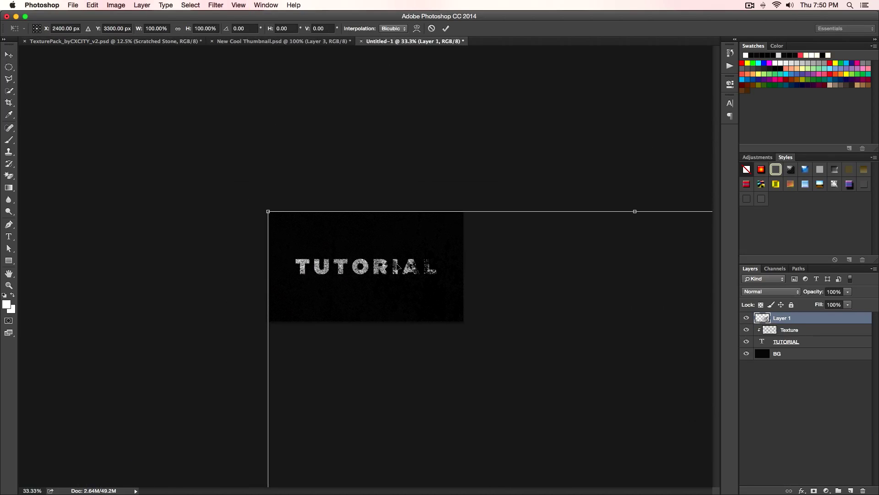
pyautogui.moveTo(396, 267); pyautogui.dragTo(250, 167)
pyautogui.moveTo(123, 113); pyautogui.dragTo(337, 180)
pyautogui.moveTo(172, 94); pyautogui.dragTo(266, 173)
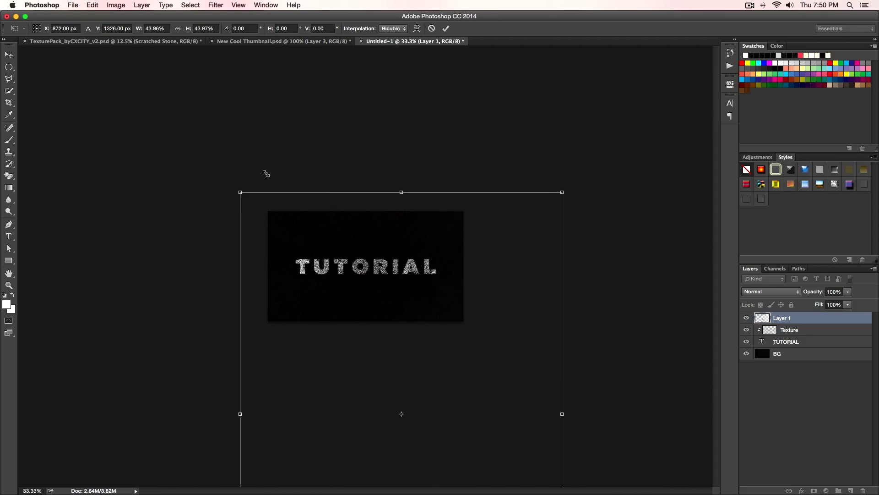
pyautogui.moveTo(452, 270)
pyautogui.mouseDown()
pyautogui.moveTo(451, 247)
pyautogui.moveTo(452, 265)
pyautogui.mouseUp()
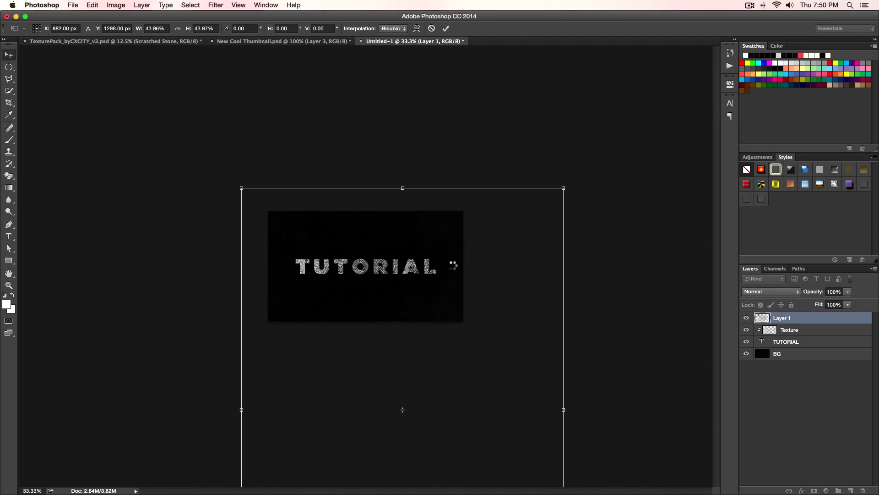
pyautogui.press('Return')
# Position the texture over the letters and move it between Texture and TUTORIAL.
pyautogui.press('super+1')
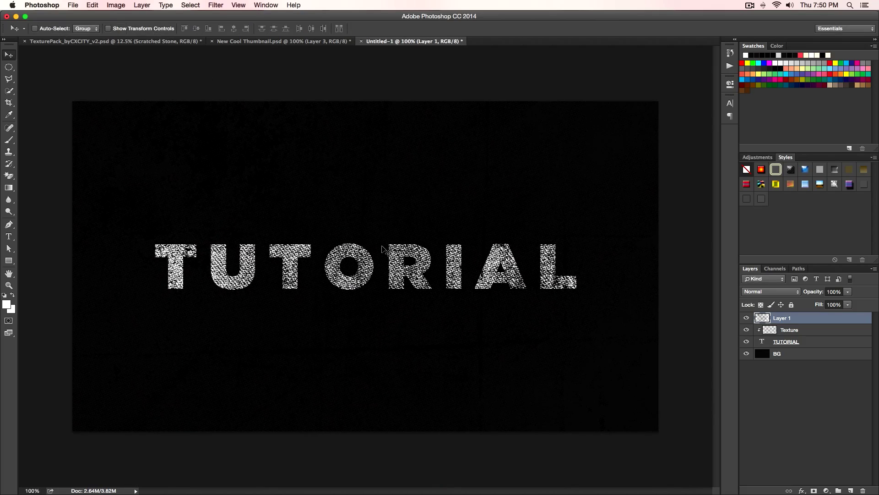
pyautogui.moveTo(382, 249); pyautogui.dragTo(399, 213)
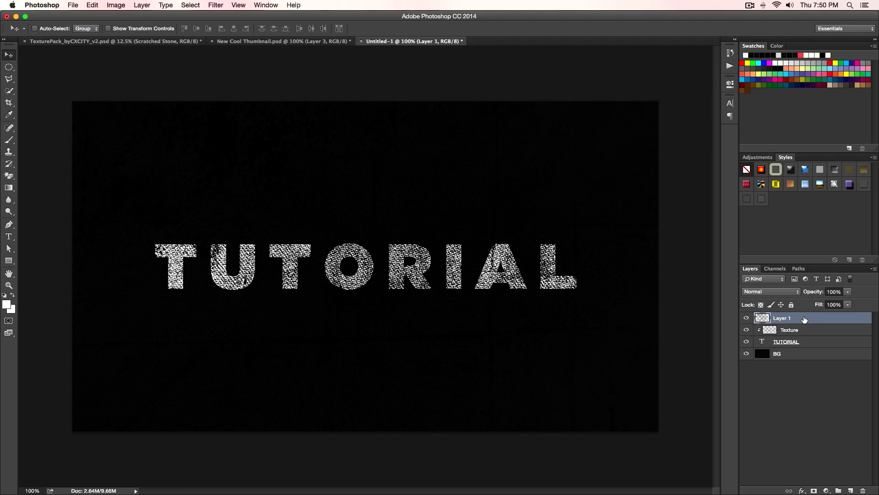
pyautogui.moveTo(805, 319); pyautogui.dragTo(792, 339)
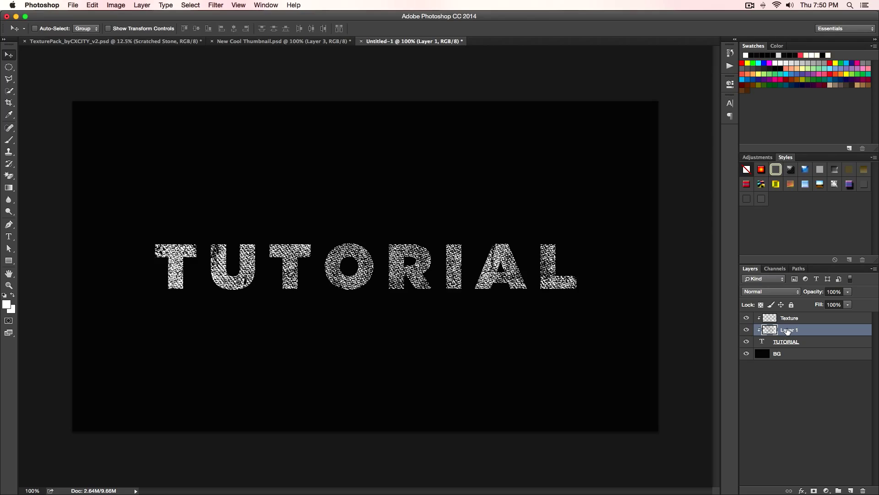
# Rename the layer 'Texture 2', compare it on and off, and return to the texture pack.
pyautogui.doubleClick(786, 330)
pyautogui.write('Texture 2')
pyautogui.press('Return')
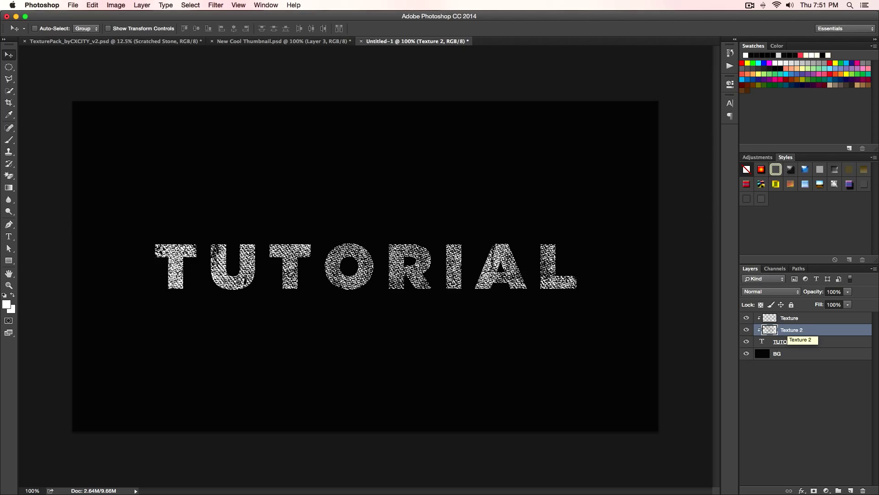
pyautogui.click(747, 330)
pyautogui.click(748, 331)
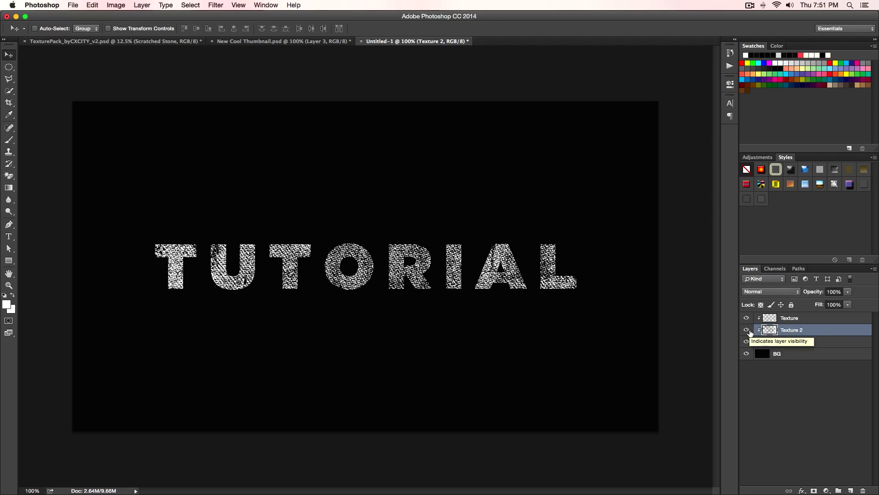
pyautogui.keyDown('alt'); pyautogui.click(748, 330); pyautogui.keyUp('alt')
pyautogui.keyDown('alt'); pyautogui.click(747, 330); pyautogui.keyUp('alt')
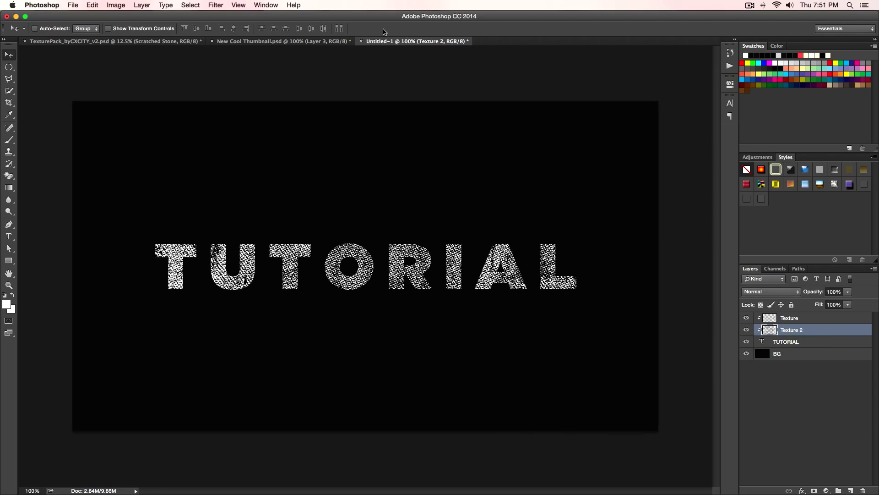
pyautogui.click(161, 40)
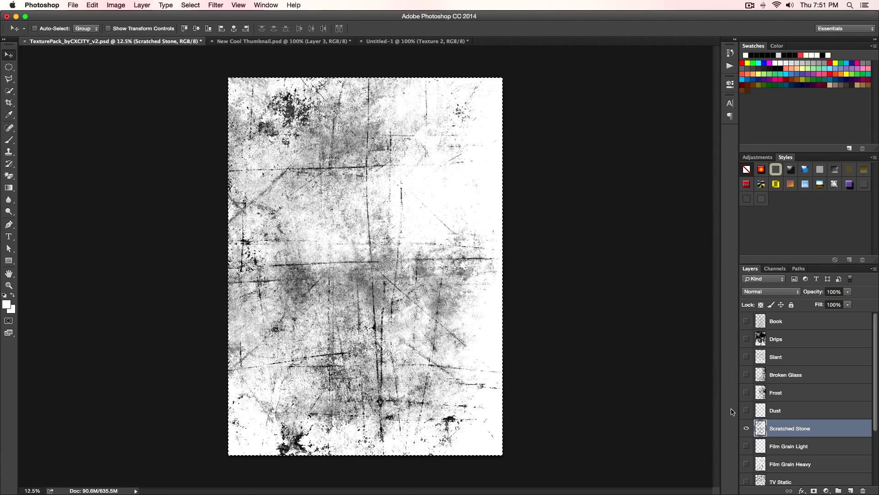
# Hide Scratched Stone, then show, select, and fully select the Film Grain Light texture.
pyautogui.click(746, 428)
pyautogui.scroll(-1, 755, 433)
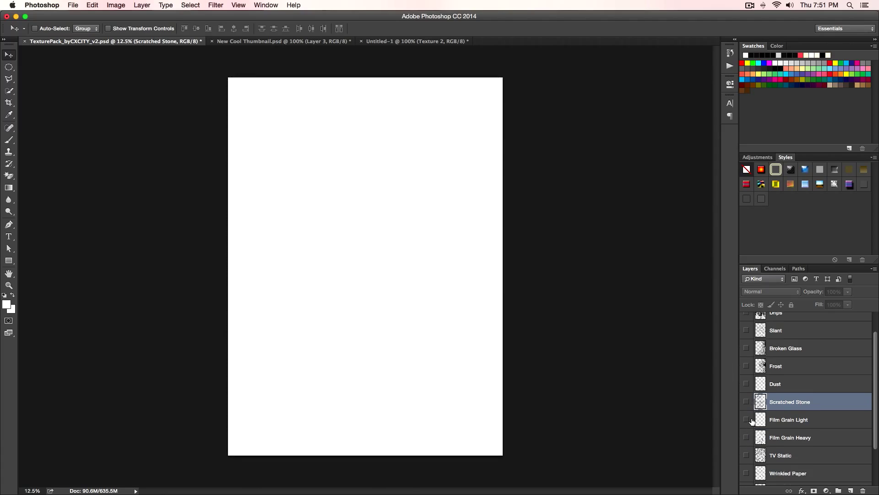
pyautogui.click(746, 419)
pyautogui.click(791, 420)
pyautogui.click(746, 421)
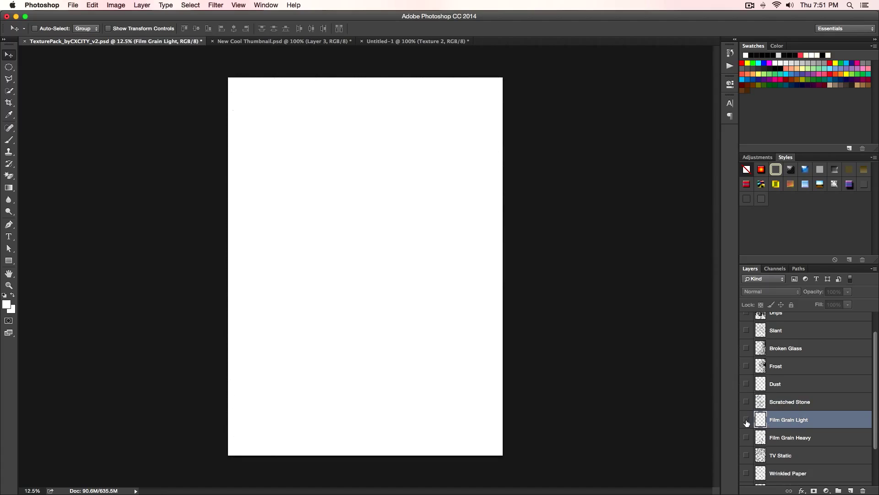
pyautogui.click(747, 421)
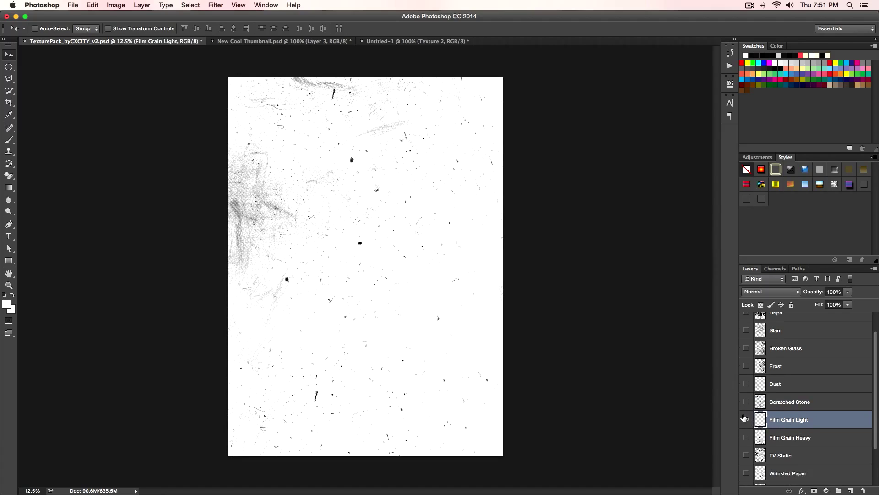
pyautogui.press('super+a')
# Paste the Film Grain Light texture into the TUTORIAL document as a new layer.
pyautogui.press('super+d')
pyautogui.click(414, 42)
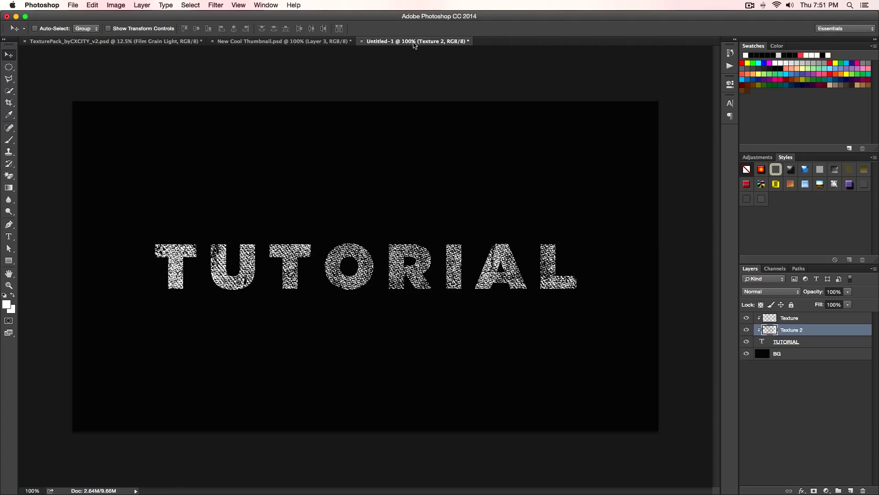
pyautogui.press('super+shift+v')
# Scale the film grain to about 34%, centred on the canvas, and view at 100%.
pyautogui.press('super+t')
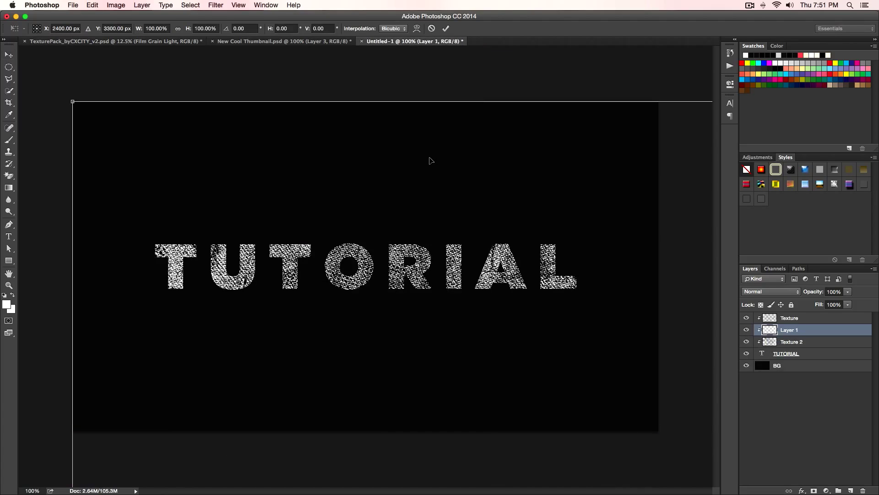
pyautogui.press('super+minus')
pyautogui.press('super+minus')
pyautogui.press('super+minus')
pyautogui.moveTo(402, 290); pyautogui.dragTo(318, 193)
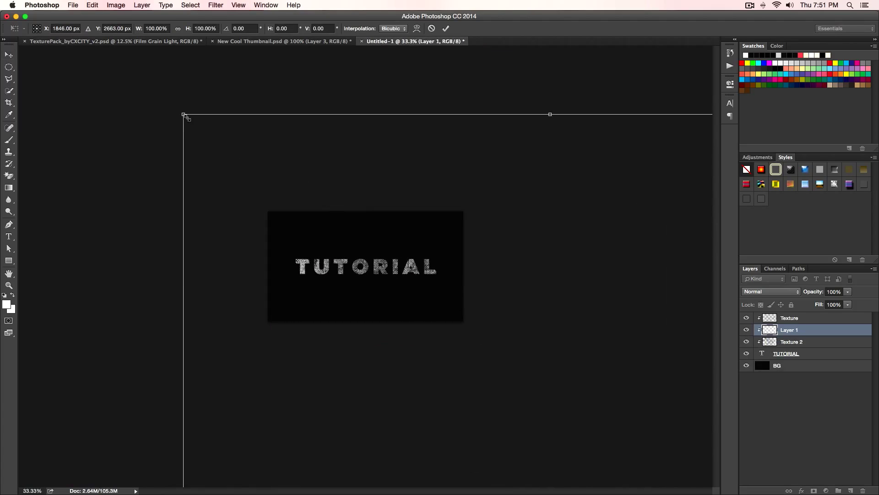
pyautogui.moveTo(240, 152); pyautogui.dragTo(308, 311)
pyautogui.moveTo(465, 364); pyautogui.dragTo(321, 158)
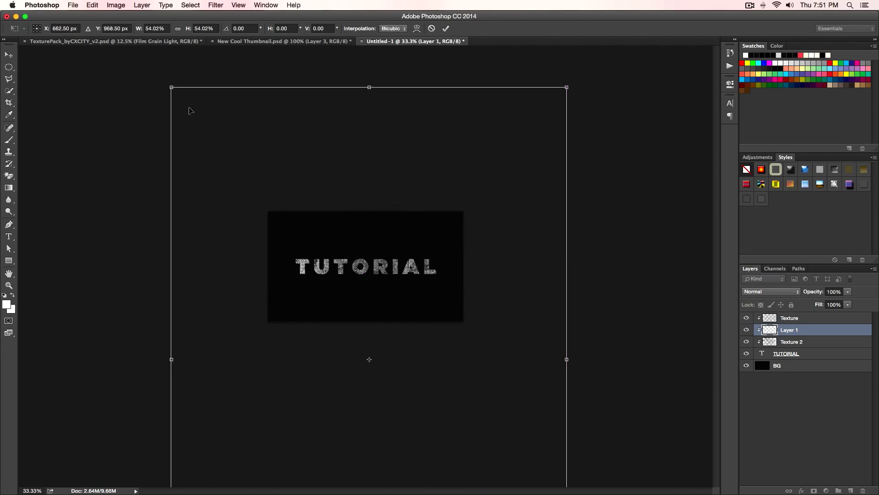
pyautogui.moveTo(171, 87); pyautogui.dragTo(380, 200)
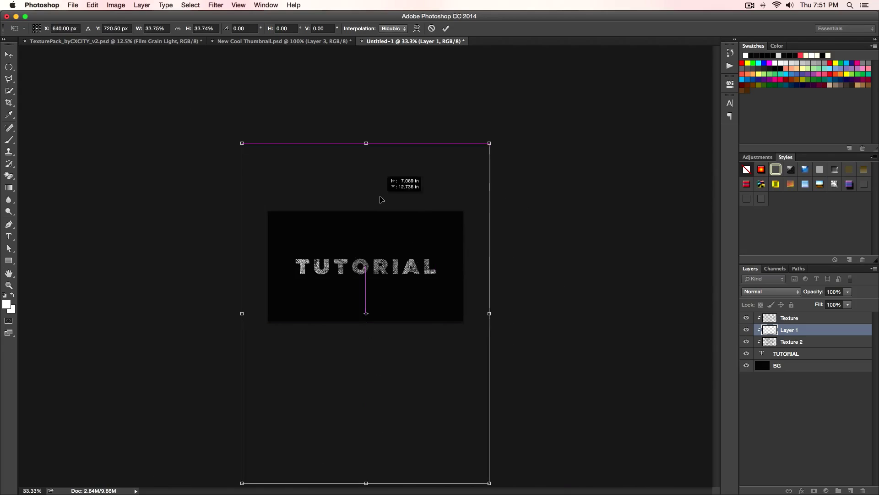
pyautogui.press('Return')
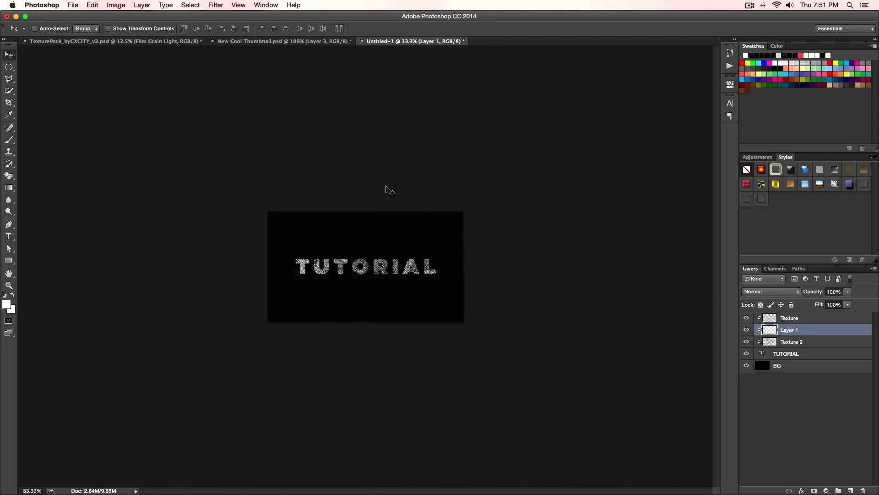
pyautogui.press('super+1')
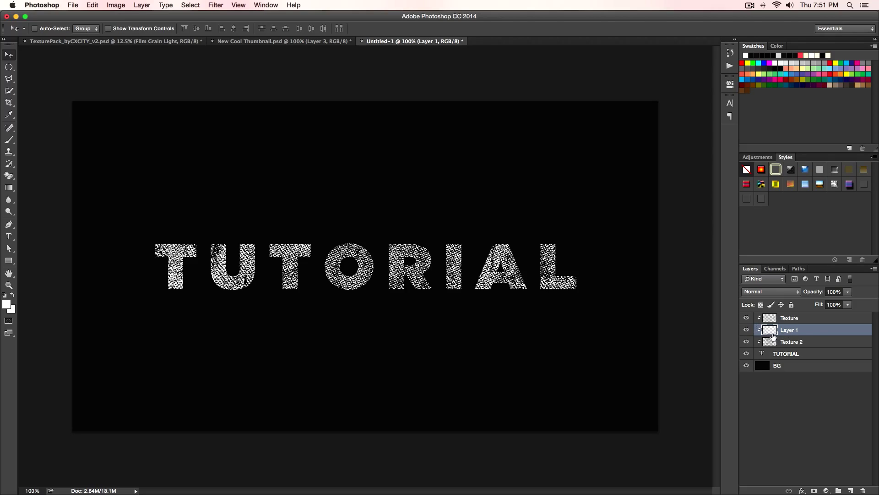
# Move the film grain Layer 1 just above BG and toggle it to compare the background.
pyautogui.moveTo(821, 331); pyautogui.dragTo(824, 361)
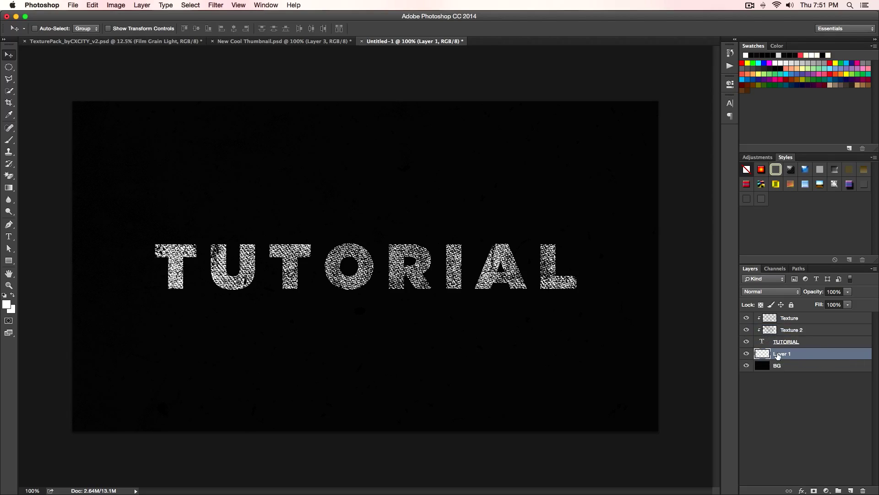
pyautogui.click(747, 354)
pyautogui.click(746, 354)
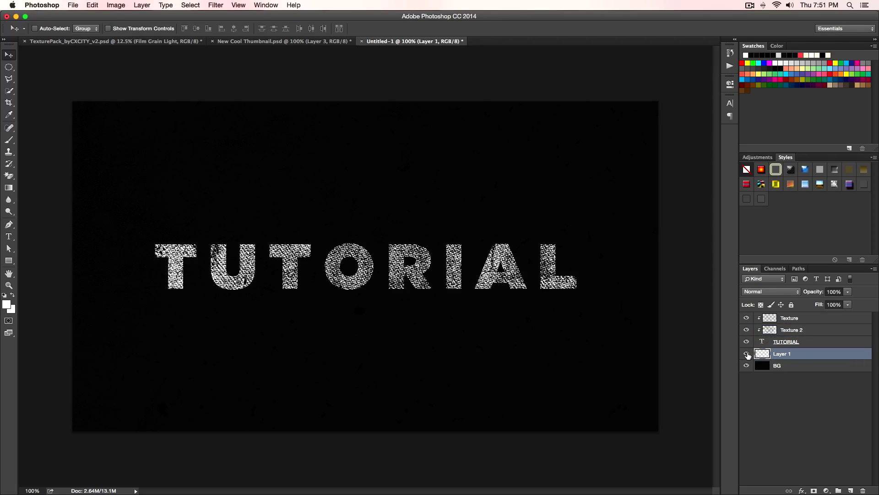